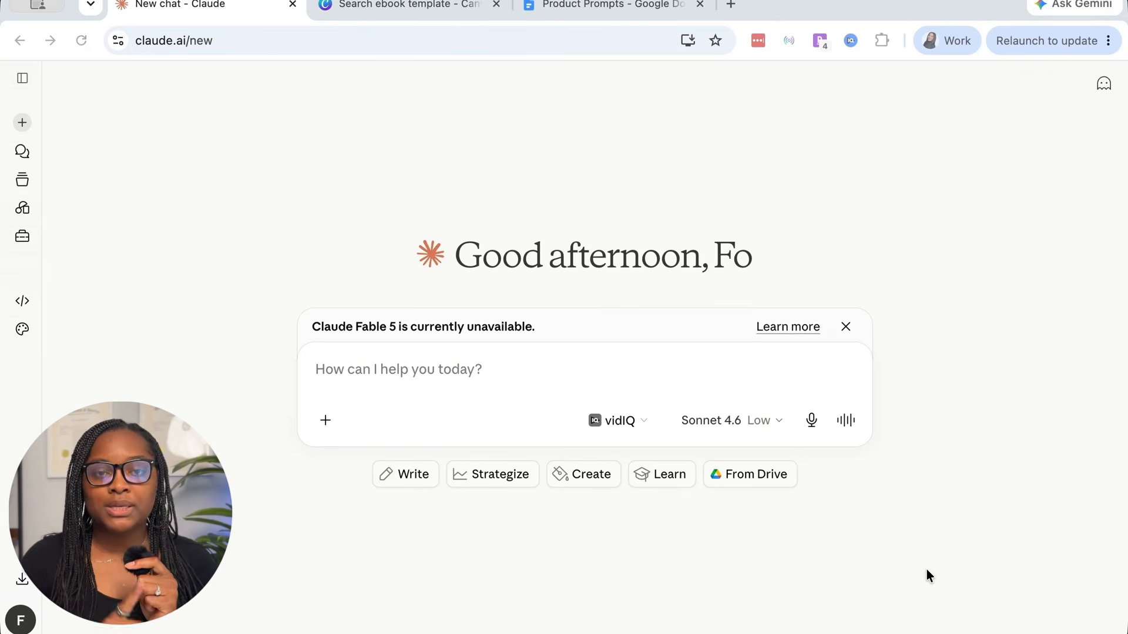
- Write a prompt saying you want to create an ebook formatted in Canva and will give your product prompt and a transcript from one of your videos
left_click(463, 375)
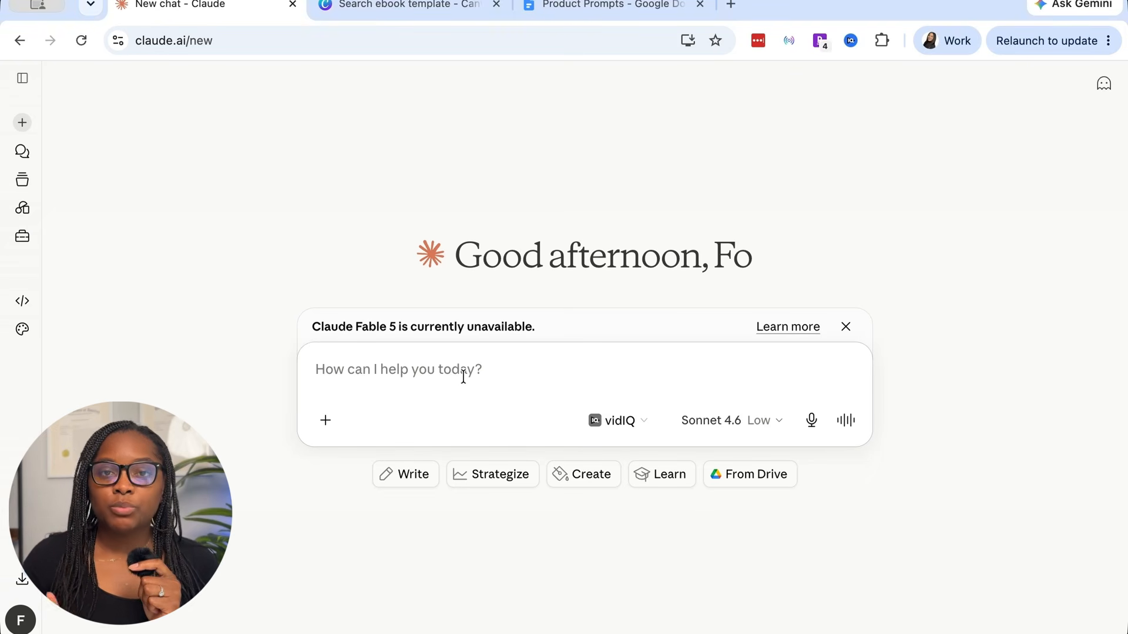
type("I want t")
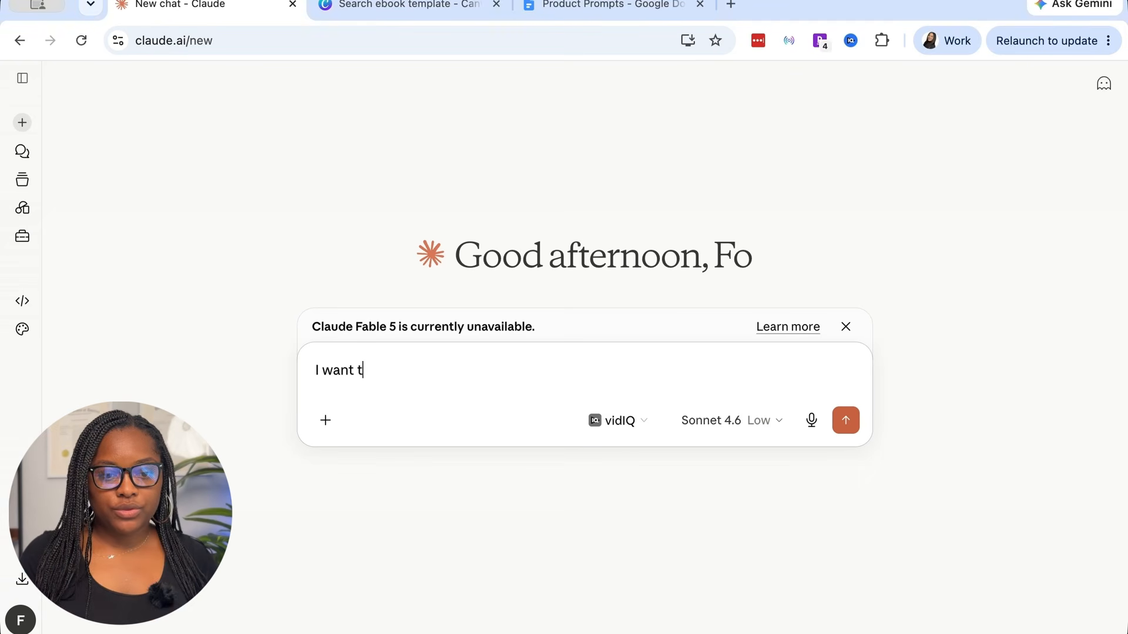
type("o create an ebook")
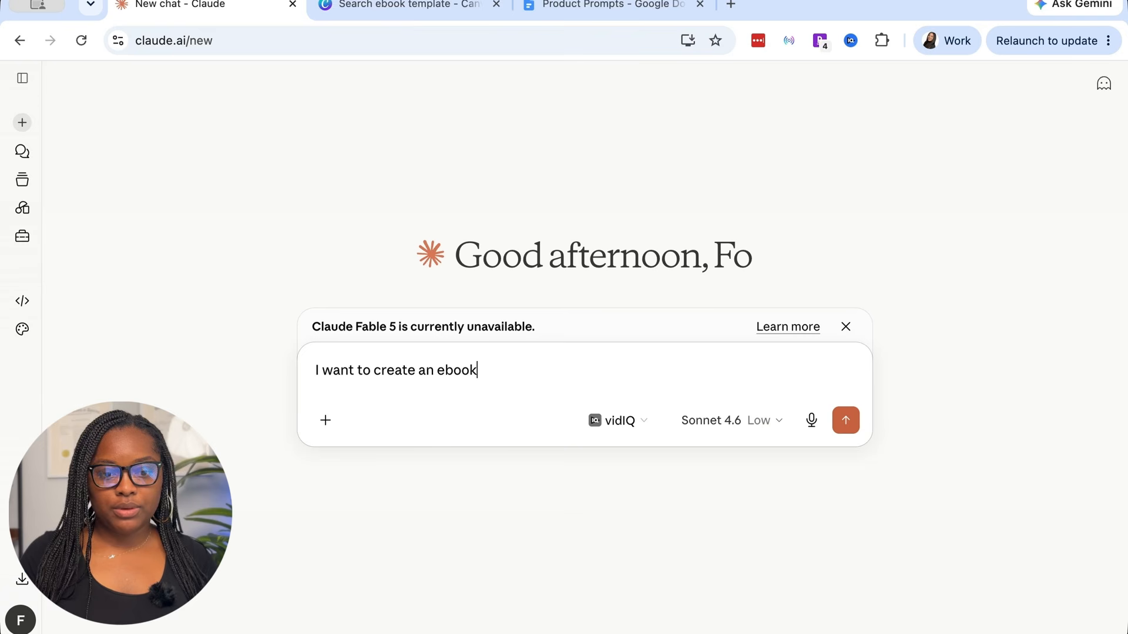
type(" that will be form")
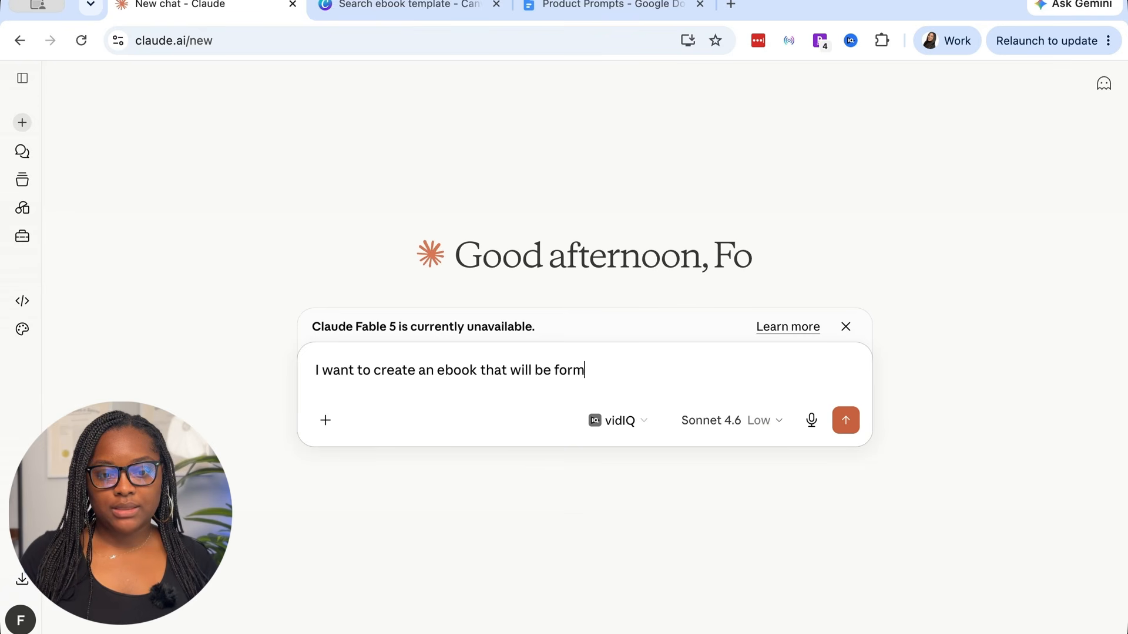
type("atted in Canva. I'm going t")
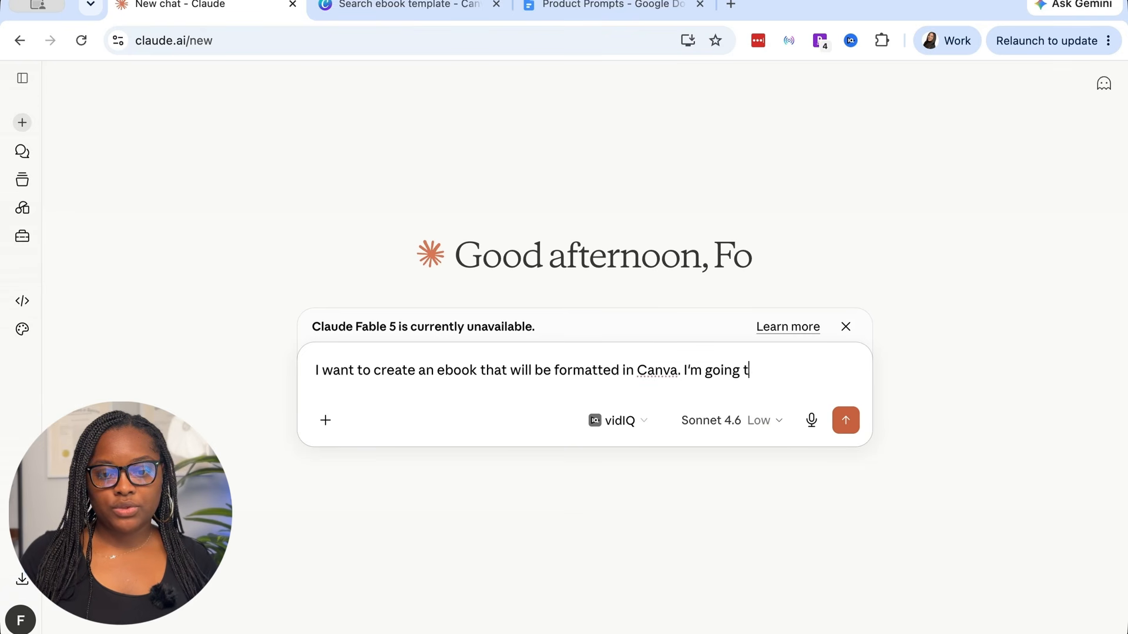
type("o give your my prod")
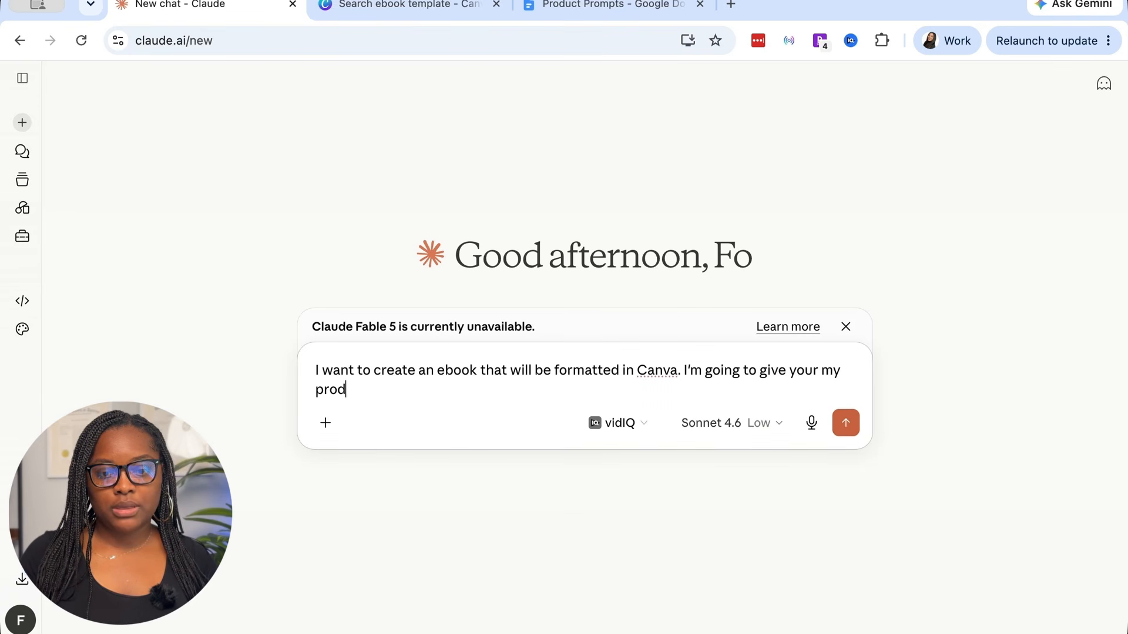
type("uct prompt for creating an")
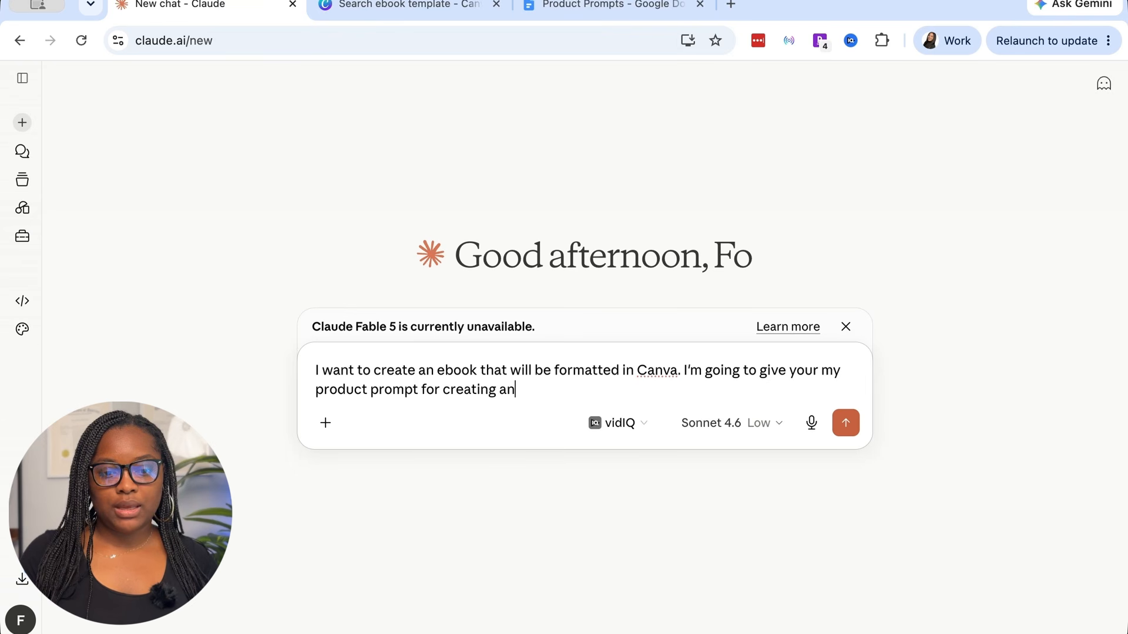
type(" ebook and a tr")
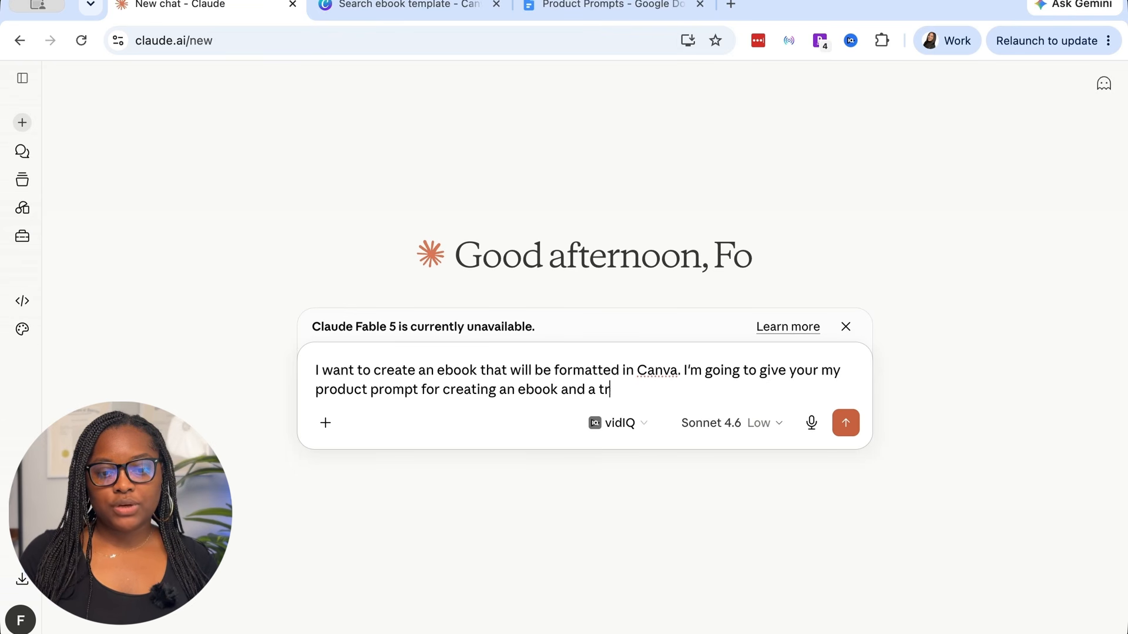
type("asncript from one of m")
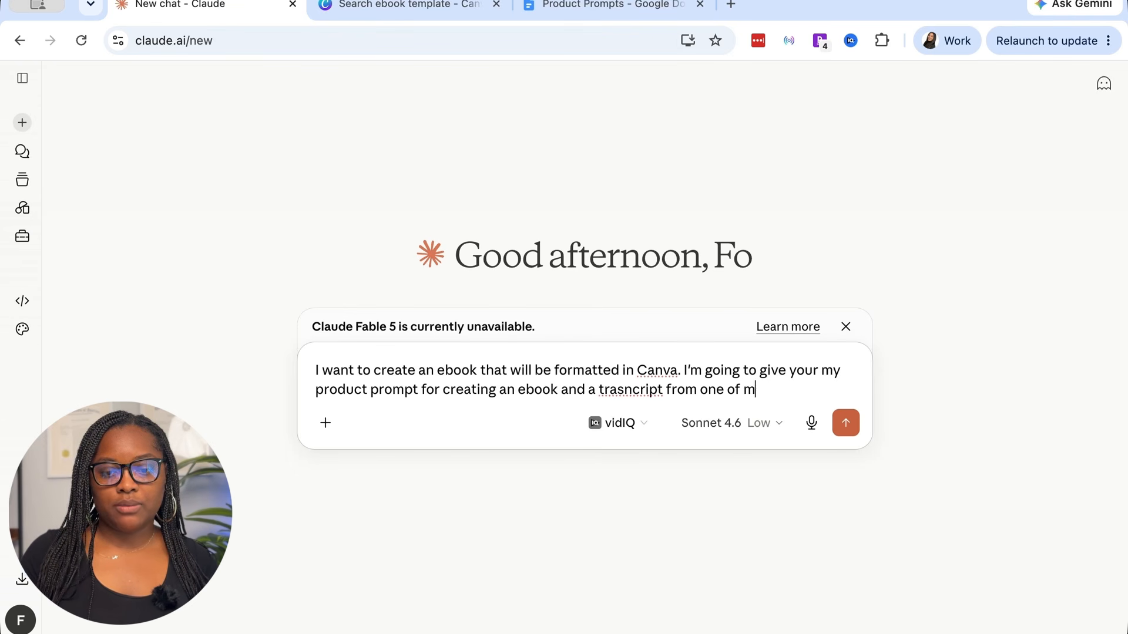
type("y videos. Use")
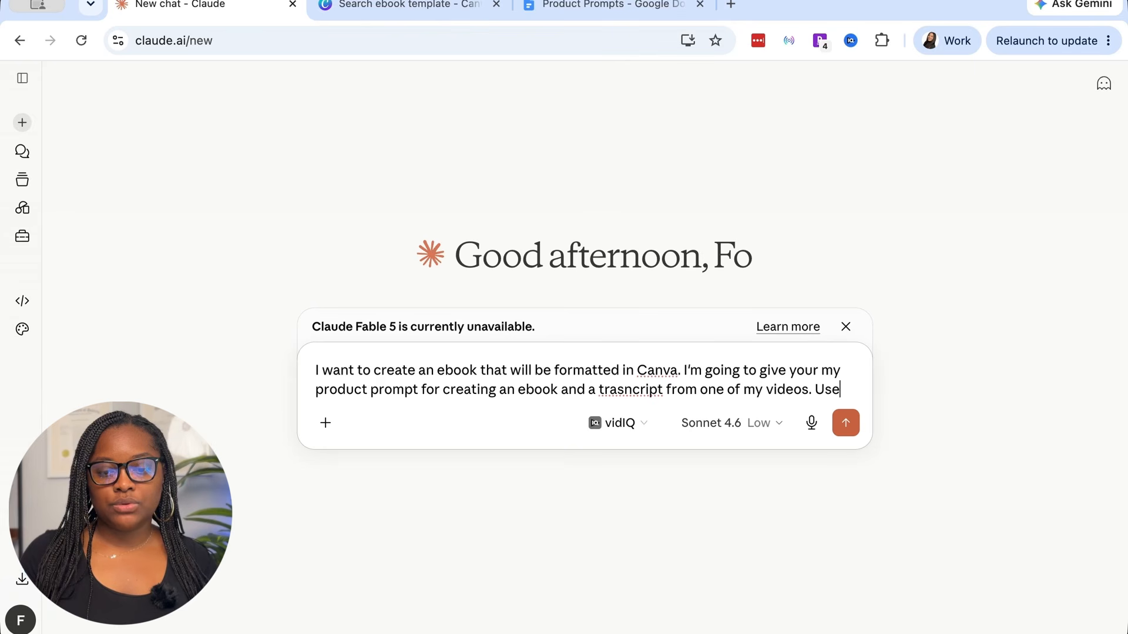
- Ask for the ebook's content from that material plus a prompt to create the ebook in Canva, and correct the spelling of "transcript"
type(" that to come up with t")
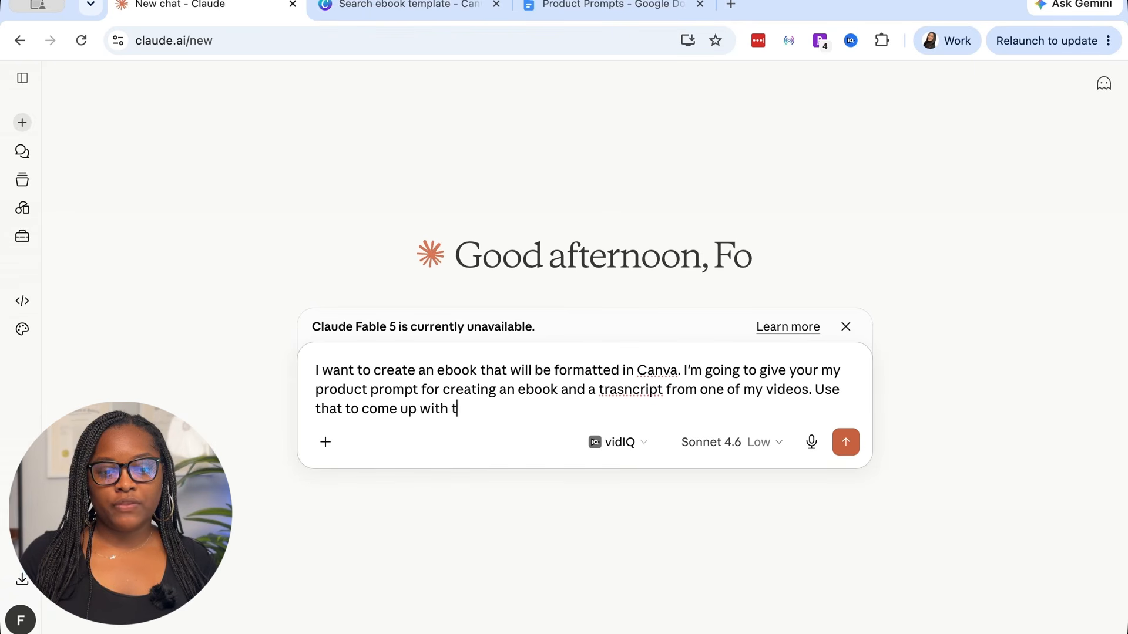
type("he content ot ")
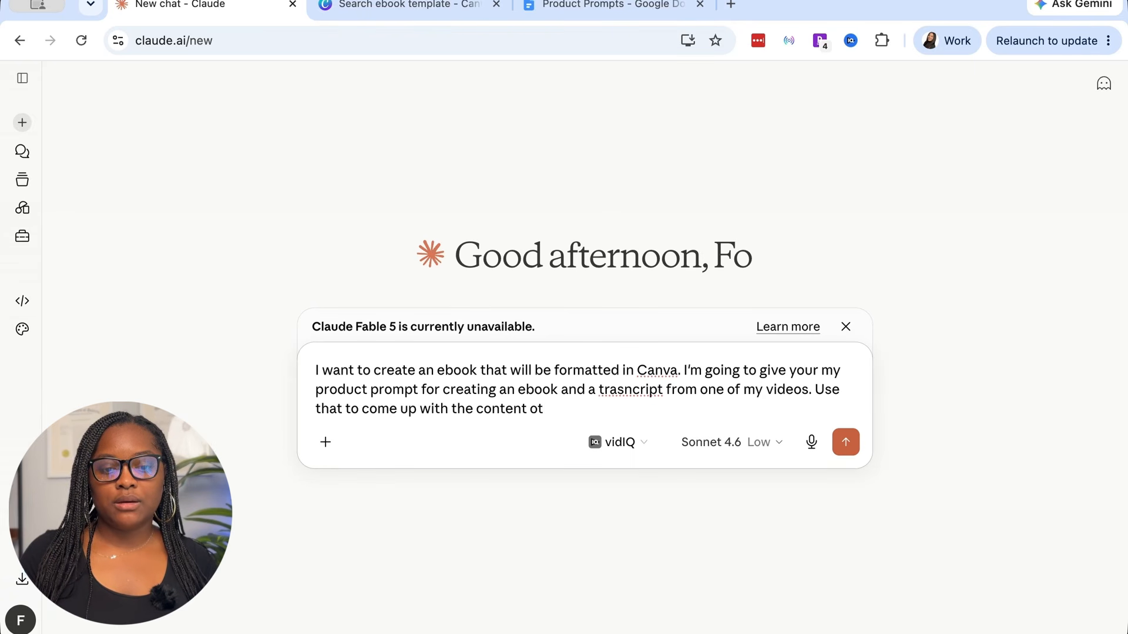
key("BackSpace")
key("BackSpace")
type("f the ebook. then ")
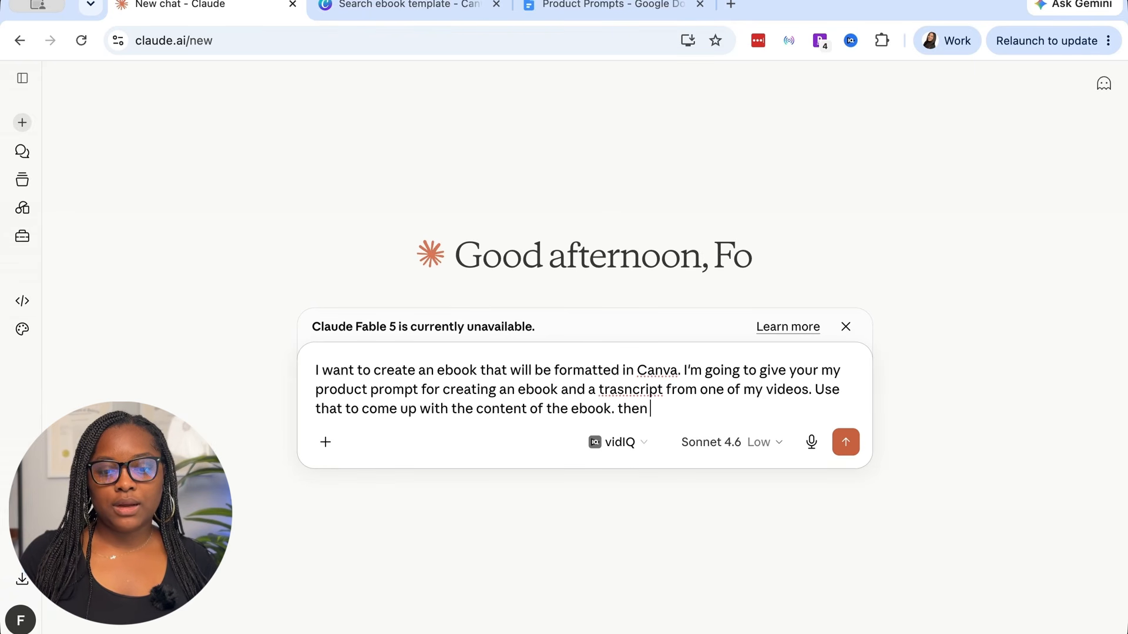
type("cll need a prompt to creat")
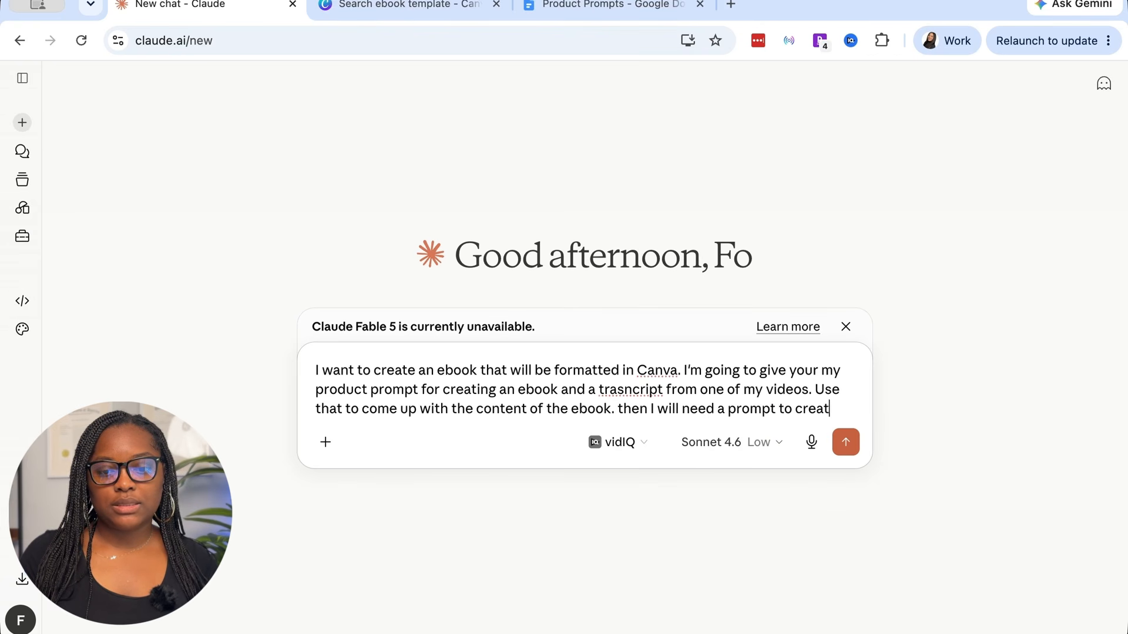
type("e the eboo")
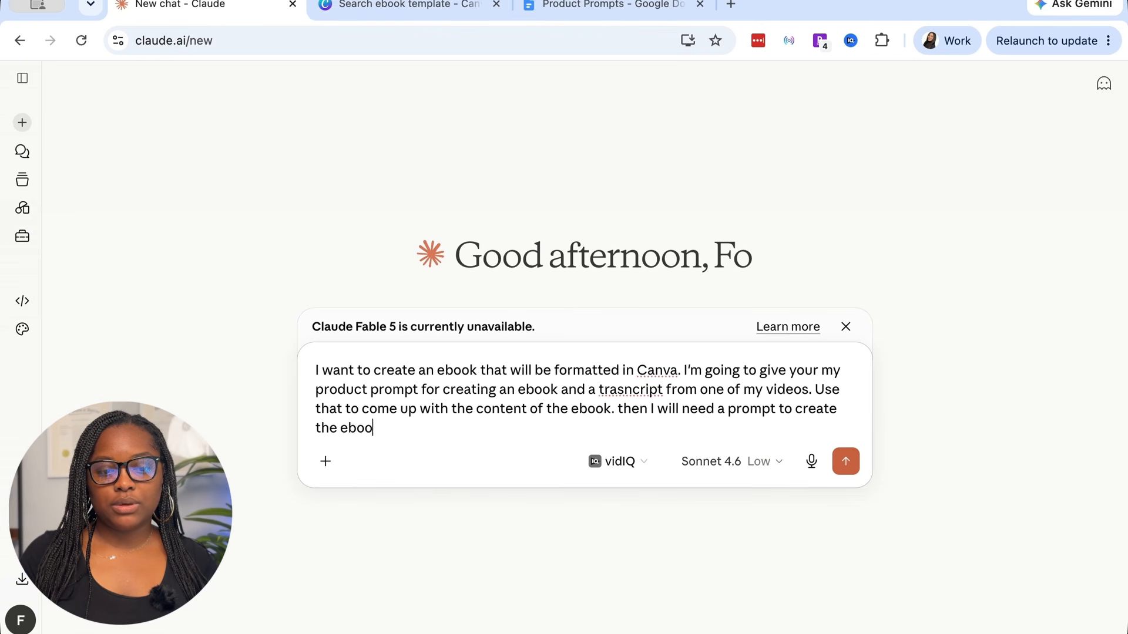
type("anva.")
left_click(632, 390)
key("BackSpace")
key("BackSpace")
type("ns")
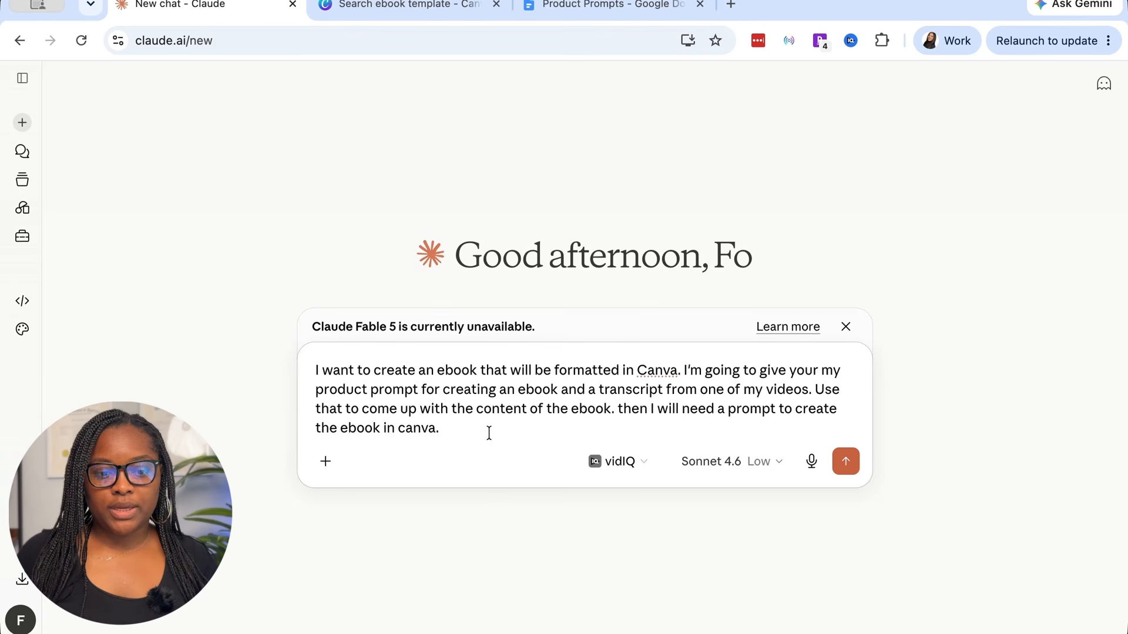
- Paste the ebook product prompt template below the written request, separated by a blank line
key("shift+Return")
key("shift+Return")
key("super+v")
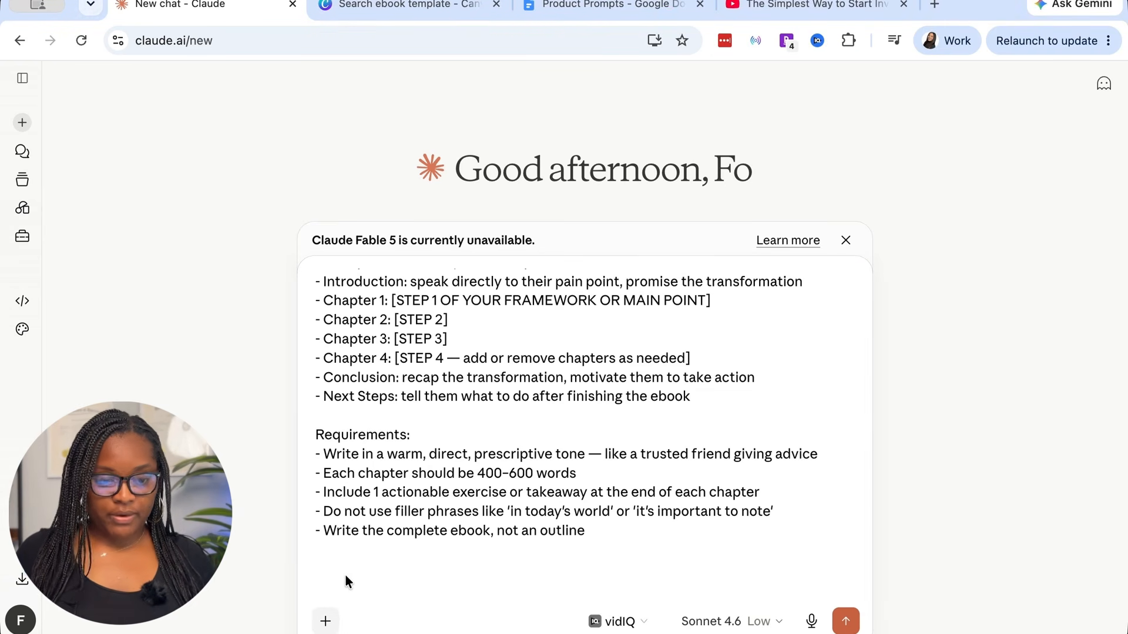
- Add the copied video transcript to the message as a pasted attachment and send the request
left_click(344, 573)
key("super+v")
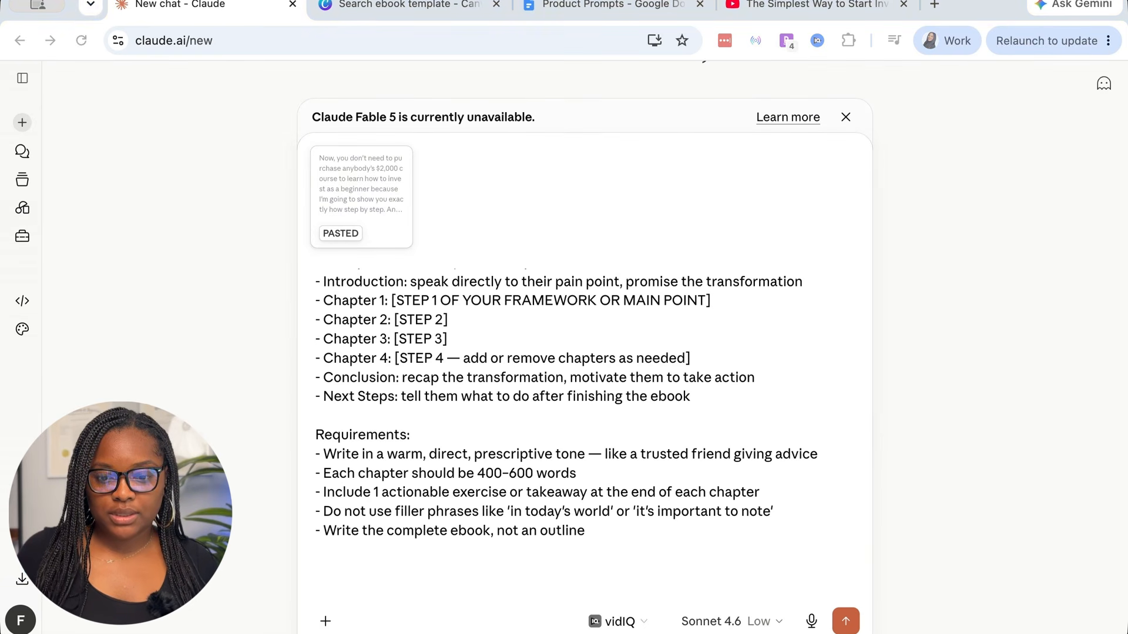
left_click(846, 626)
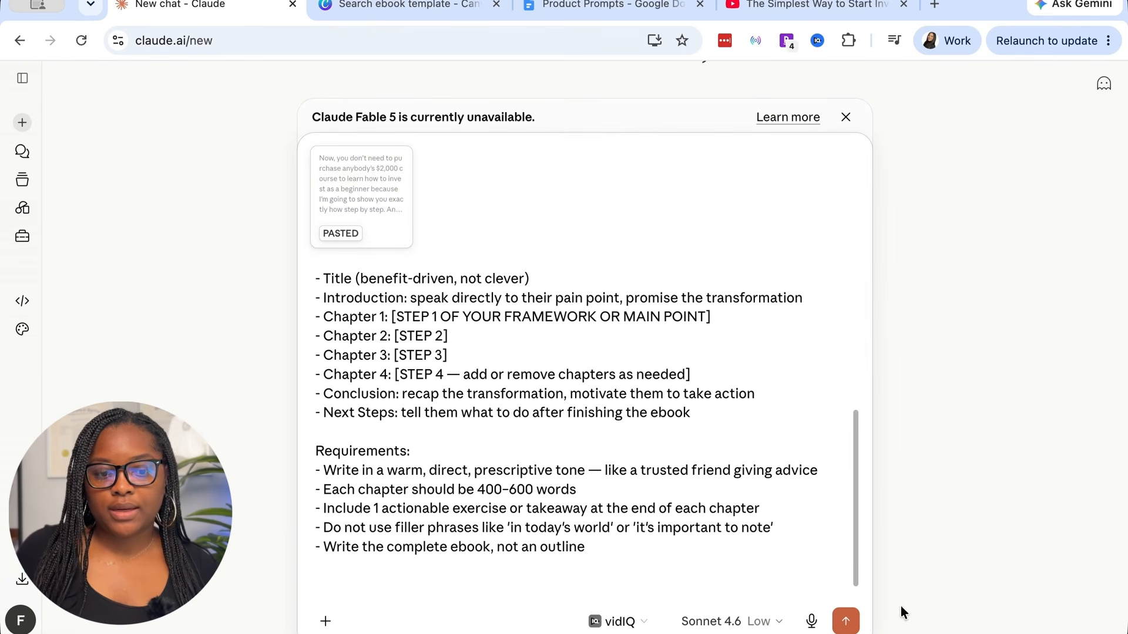
left_click(846, 621)
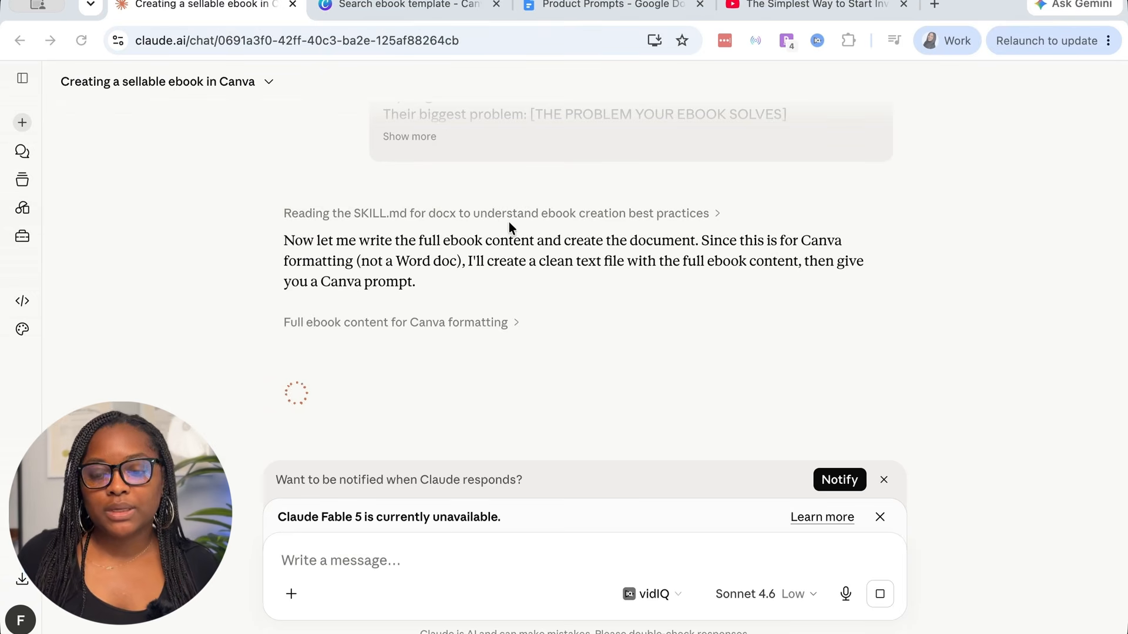
- Switch to Canva, open the "Let's Talk About Business" ebook template for editing, and select the new design's web address
left_click(376, 9)
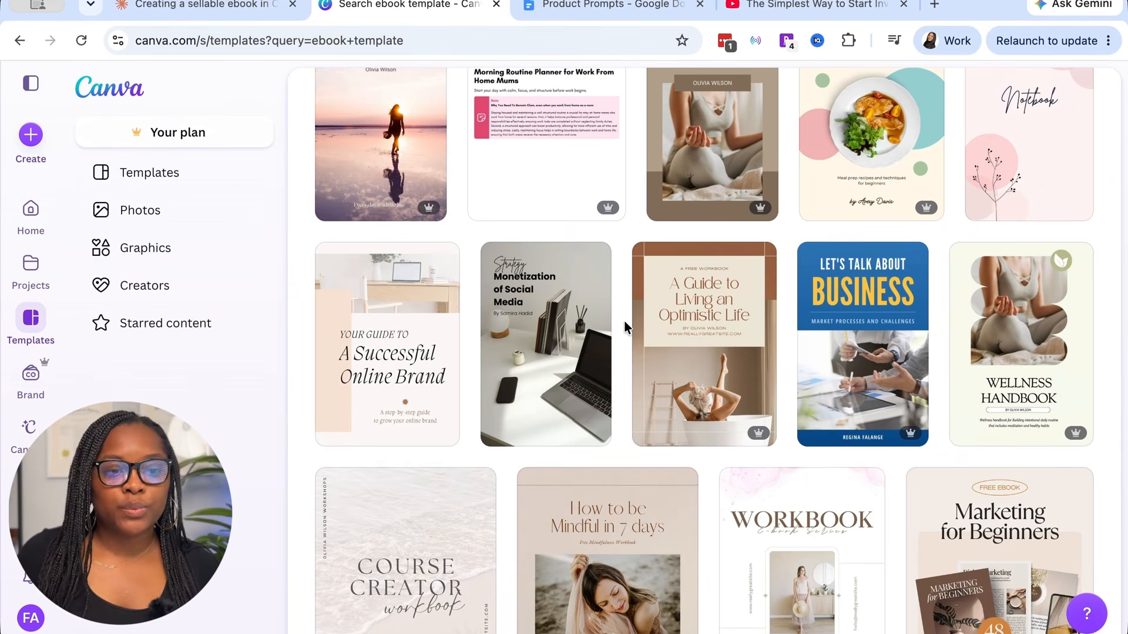
scroll(624, 323, "up", 1)
scroll(663, 305, "up", 3)
scroll(664, 306, "up", 10)
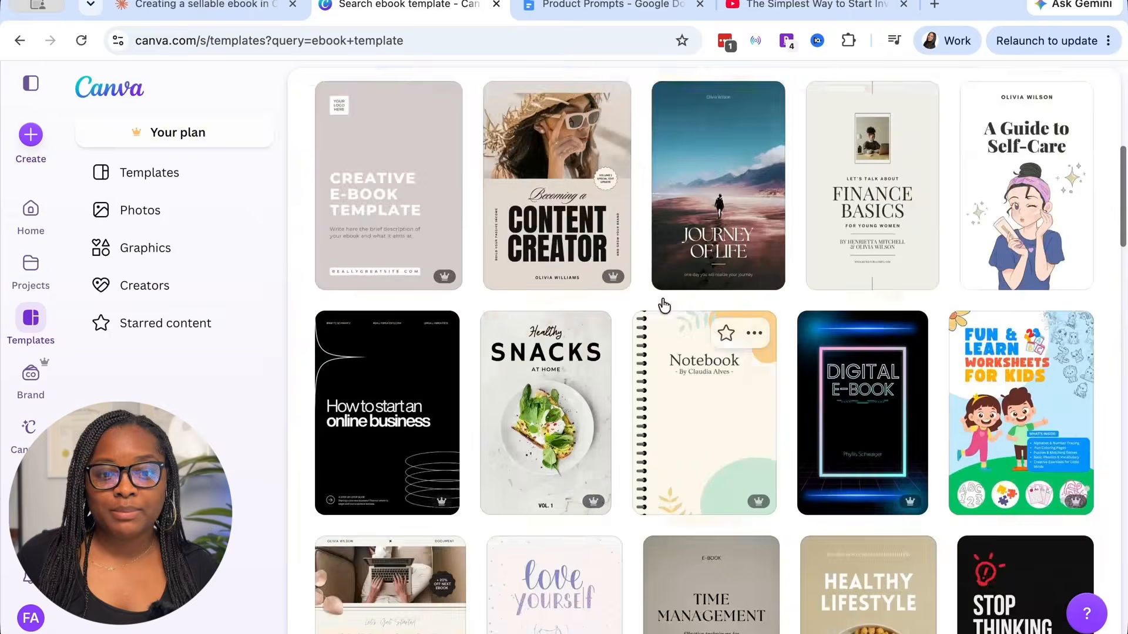
scroll(662, 299, "down", 15)
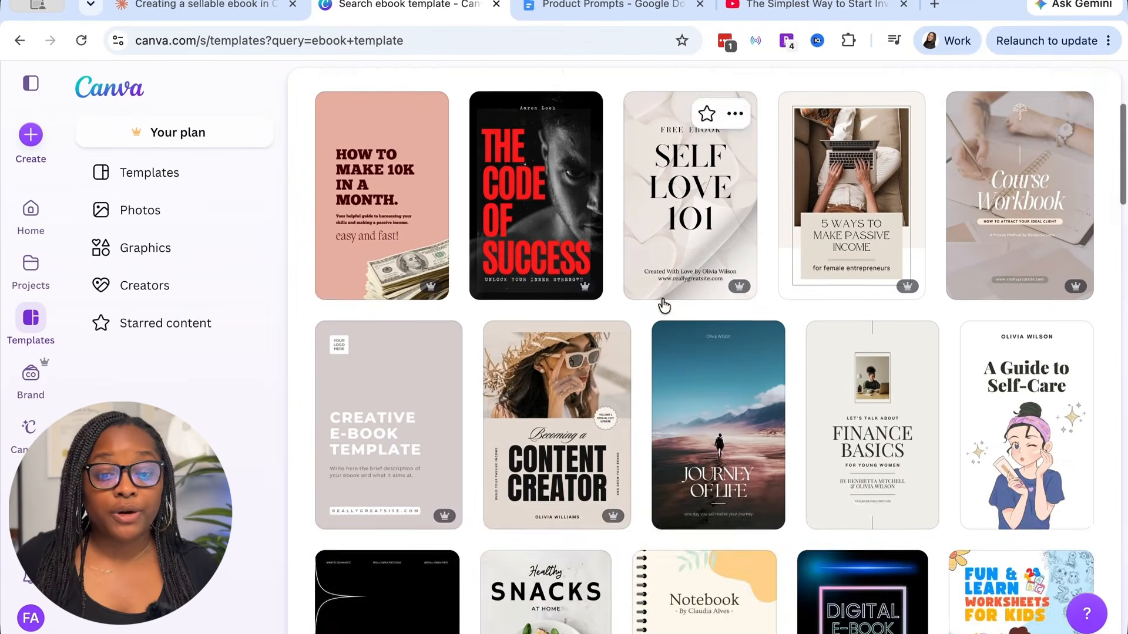
scroll(663, 305, "down", 10)
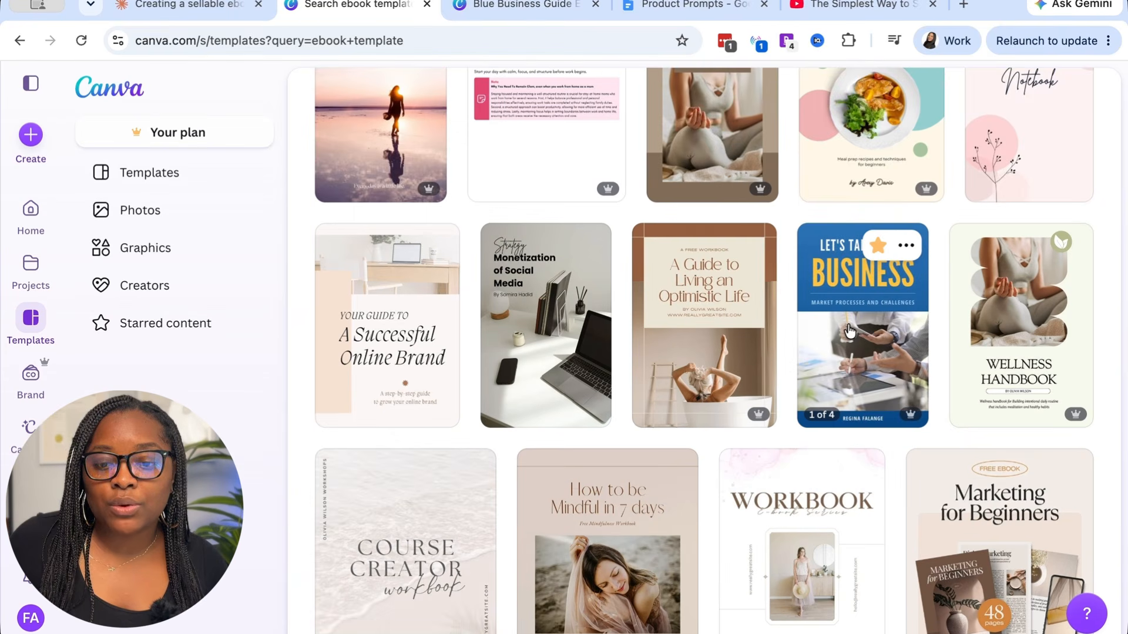
left_click(850, 330)
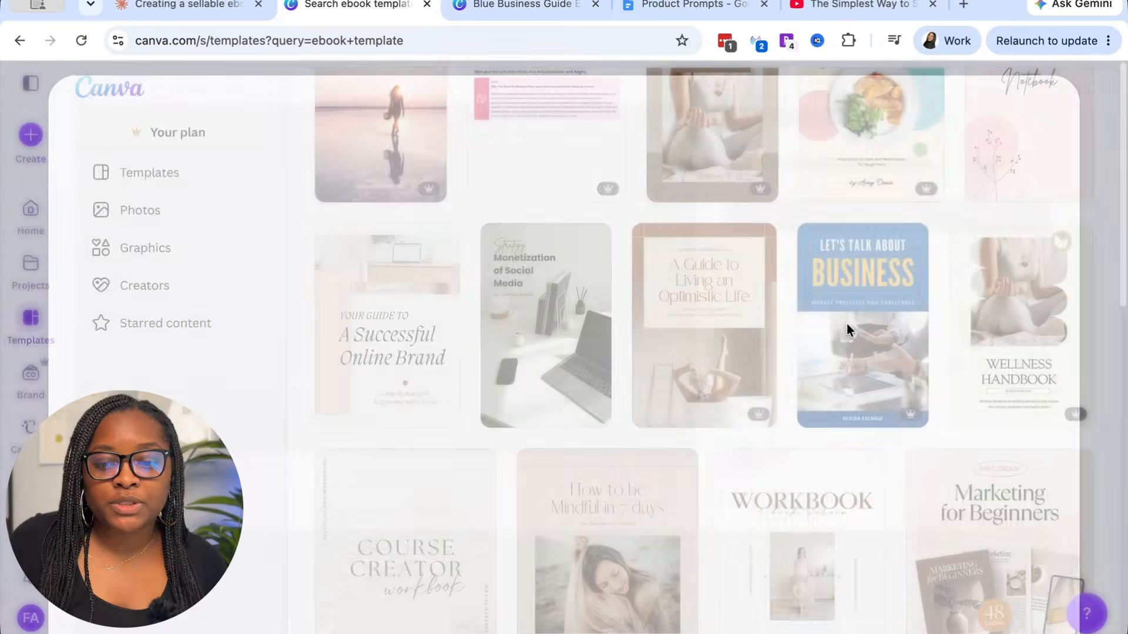
left_click(791, 288)
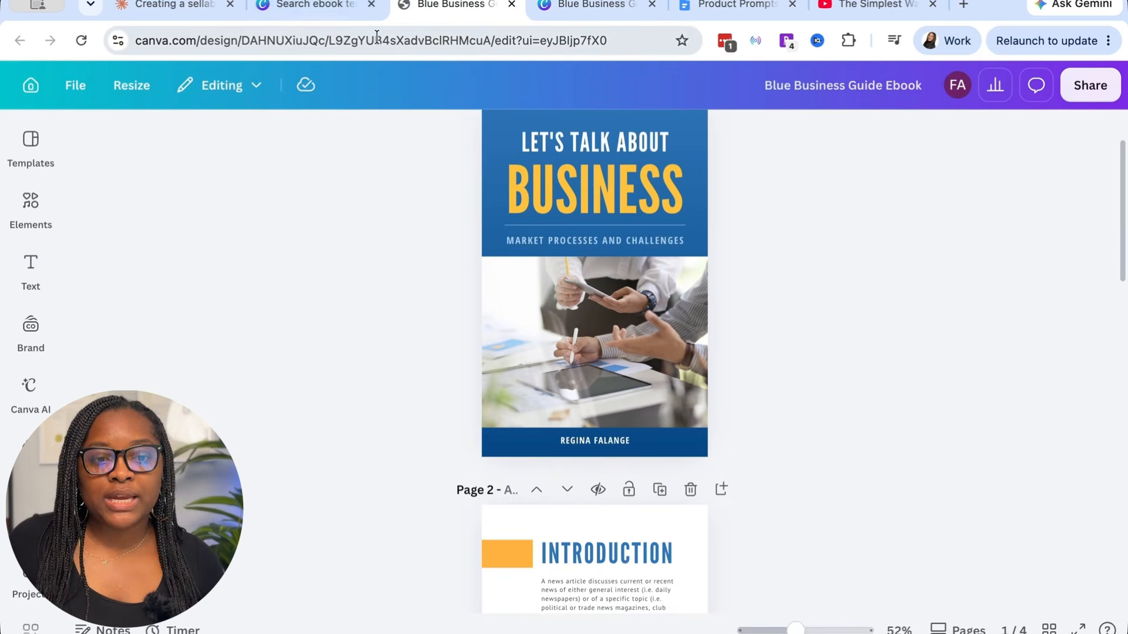
left_click(624, 43)
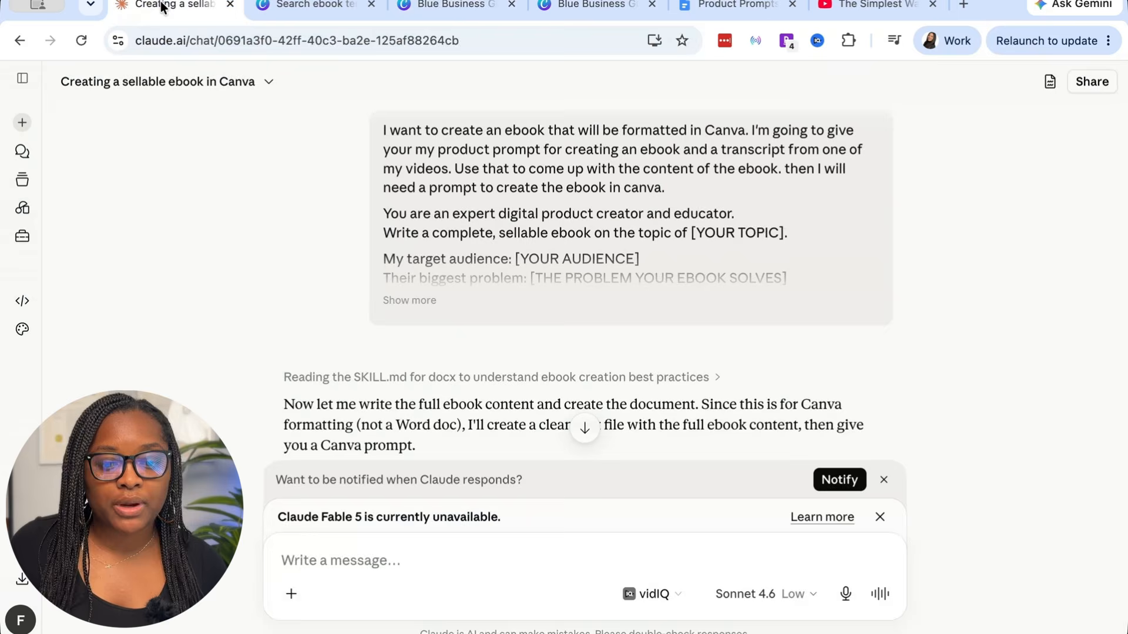
- Return to Claude and review the generated Canva prompt and the "Invest like a mom ebook" document, closing the document preview when done
left_click(163, 6)
scroll(603, 285, "down", 15)
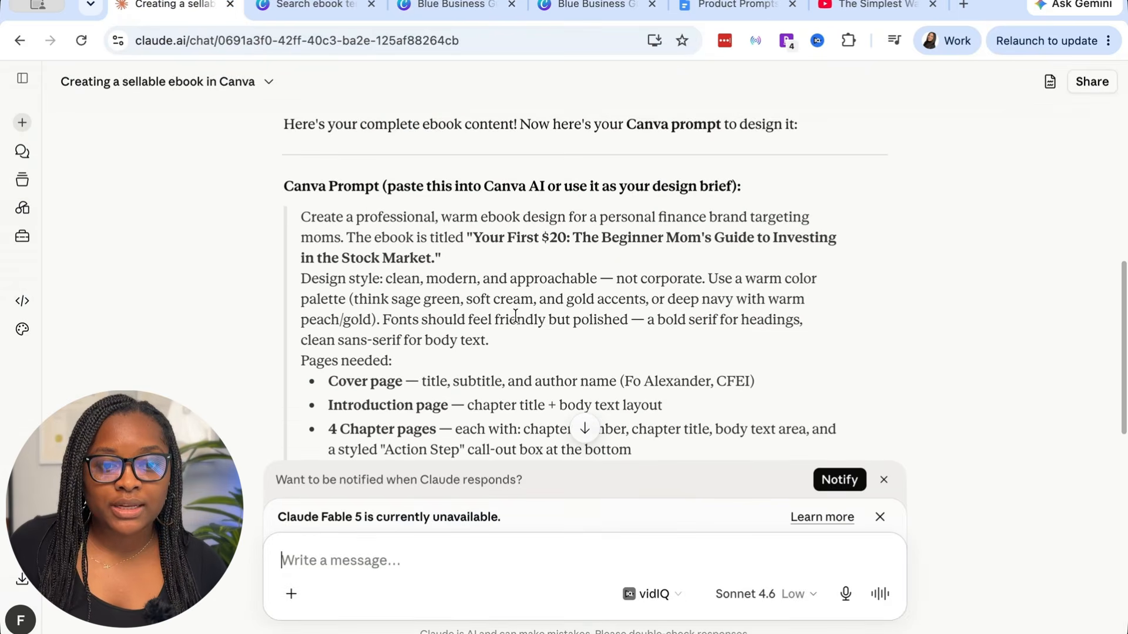
scroll(516, 323, "down", 4)
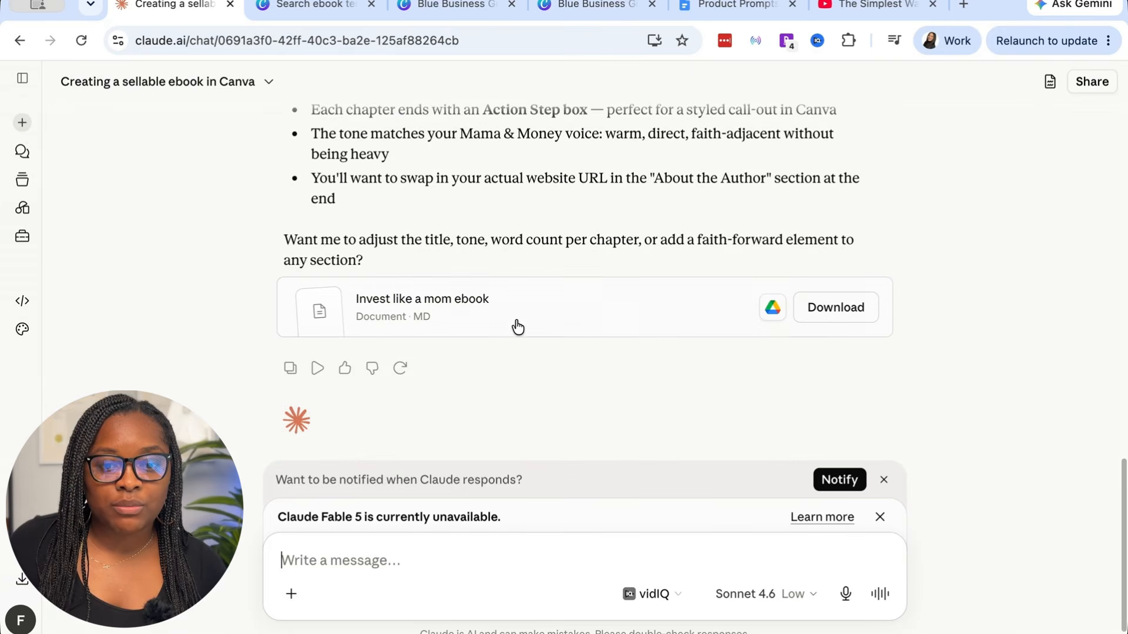
left_click(478, 316)
scroll(866, 276, "down", 15)
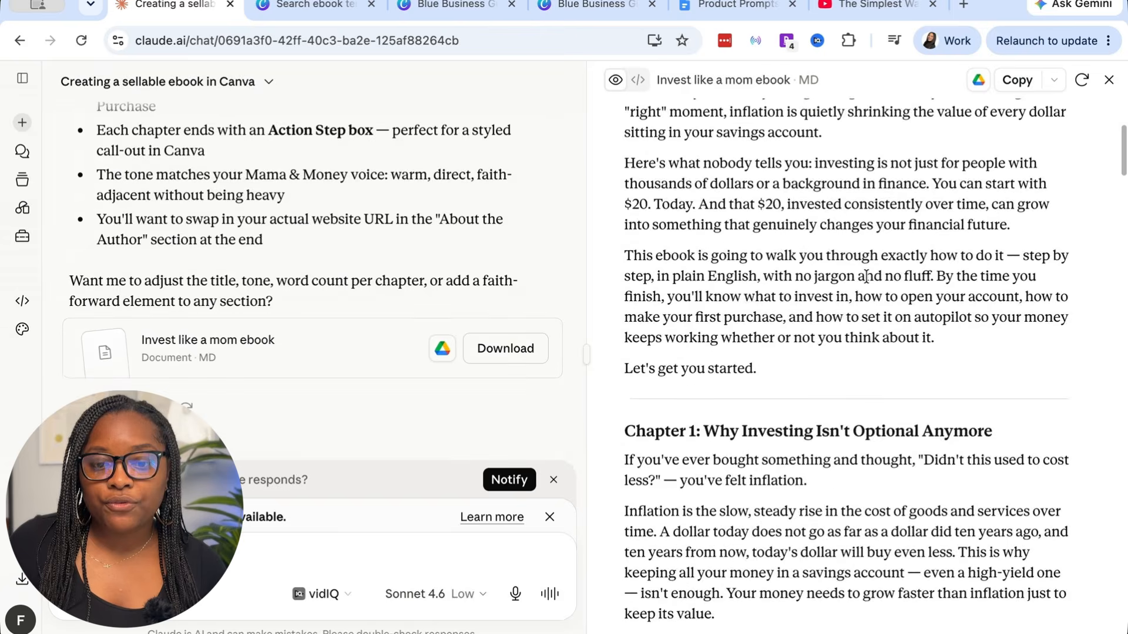
scroll(866, 276, "down", 20)
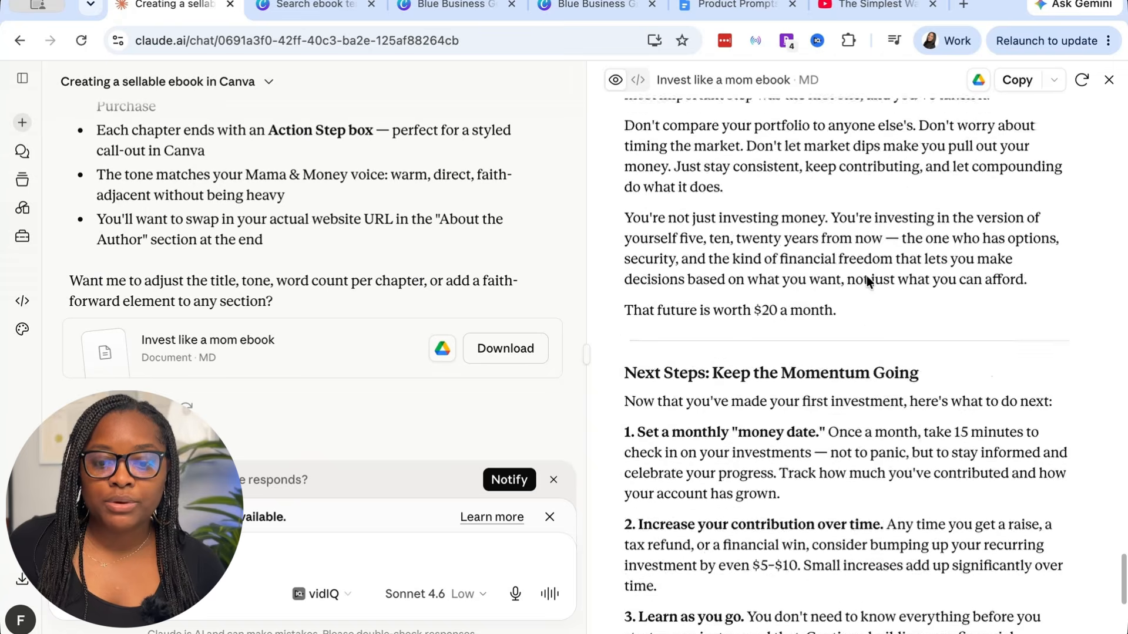
scroll(352, 307, "up", 15)
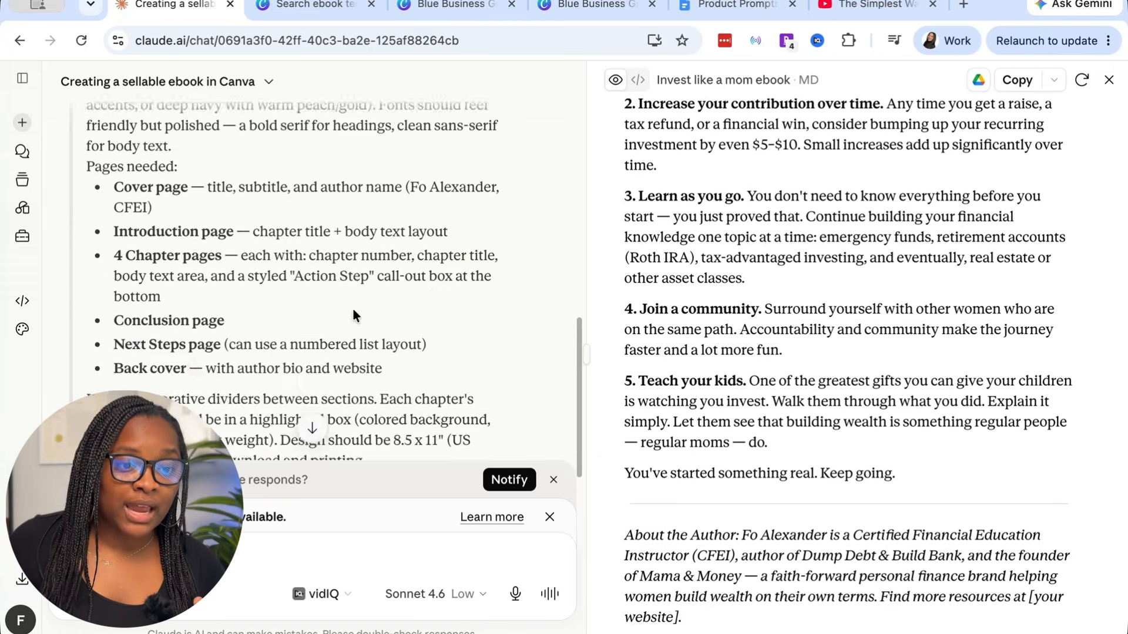
scroll(354, 311, "down", 6)
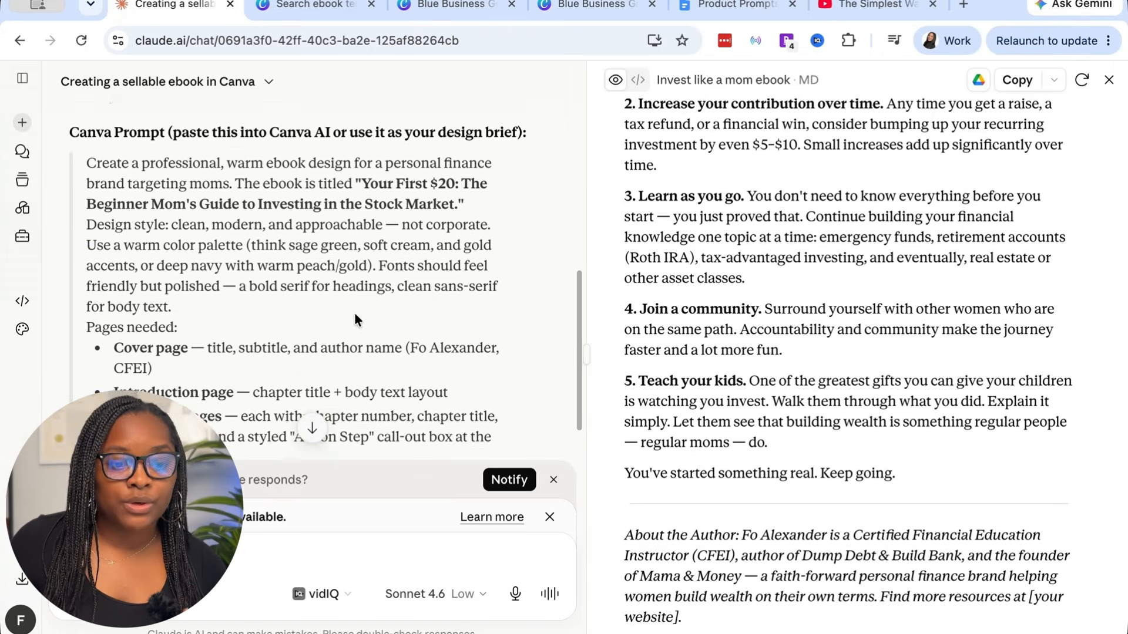
left_click(1108, 80)
- Send the message "I want to use this specific template in canva. Please revice the prompt and be sure to include the ebook contents."
type("I want to use ")
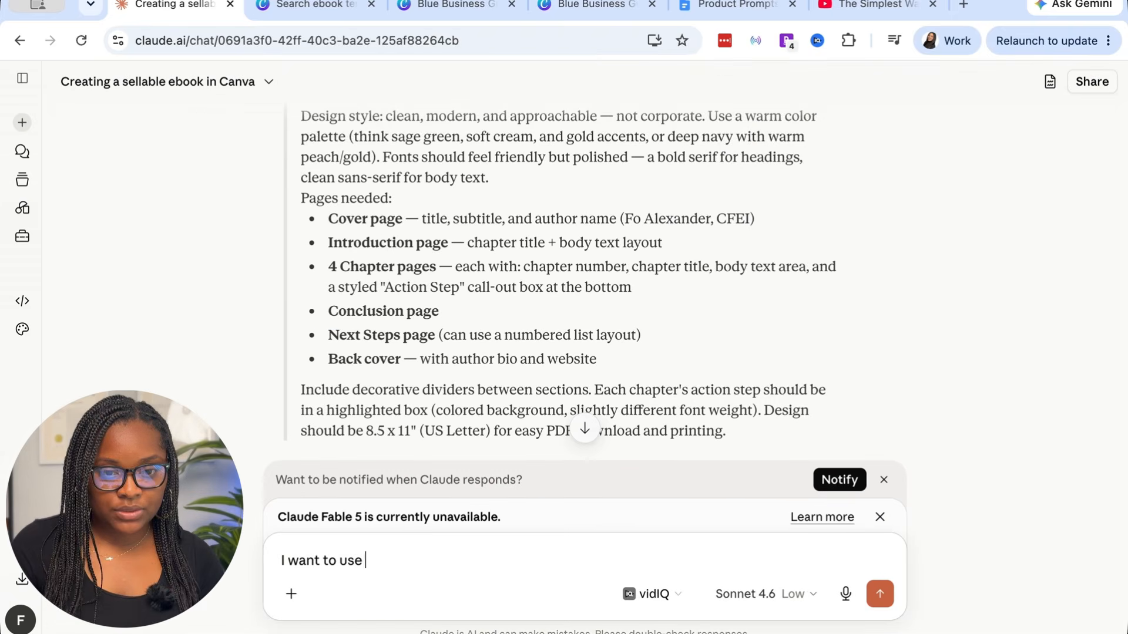
type("this specific tem")
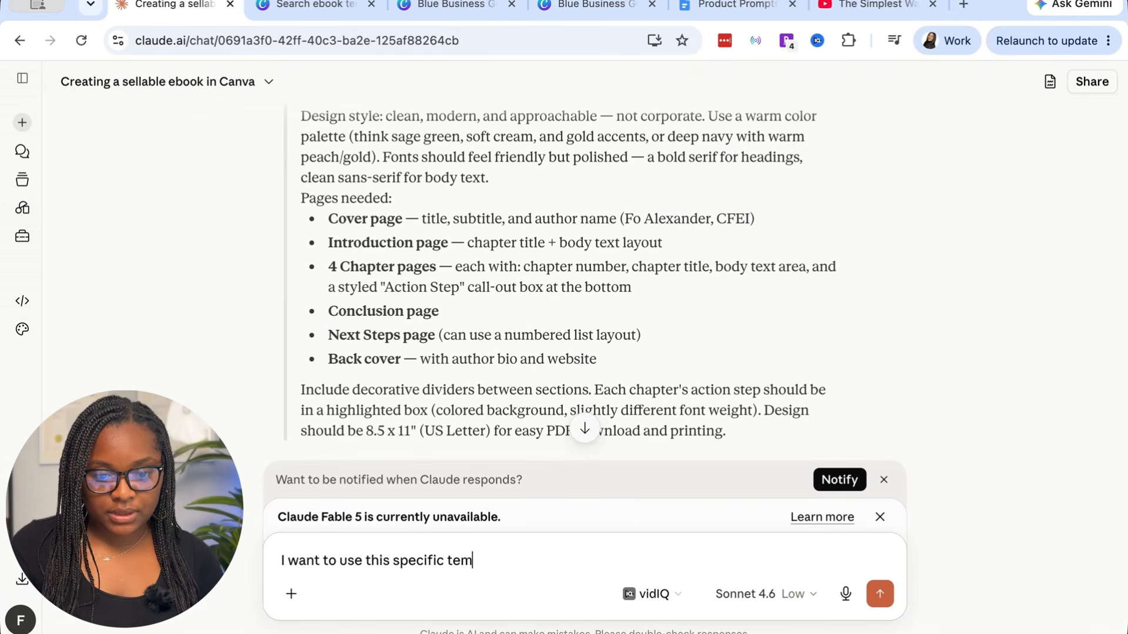
type("plate in canva. Please")
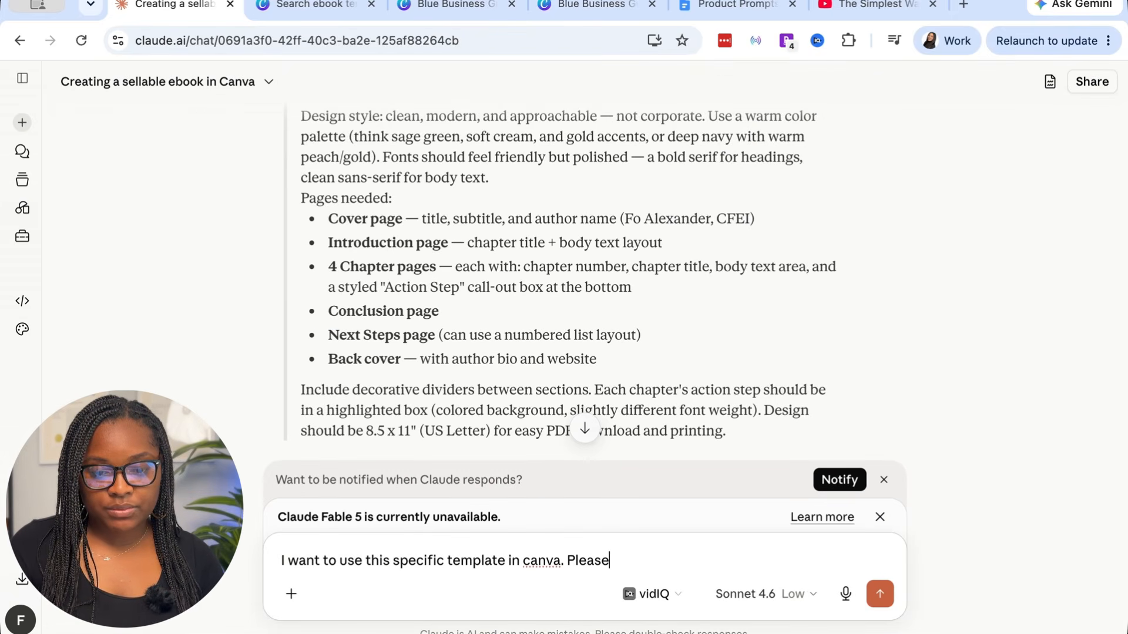
type(" revice the prompt ")
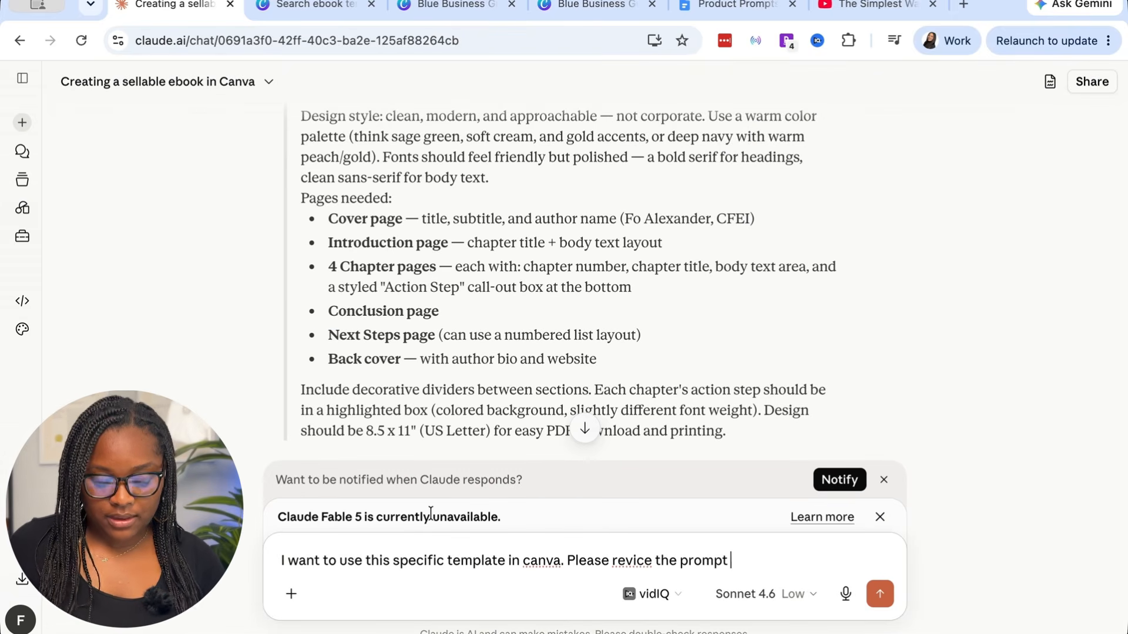
type("and be sure to incl")
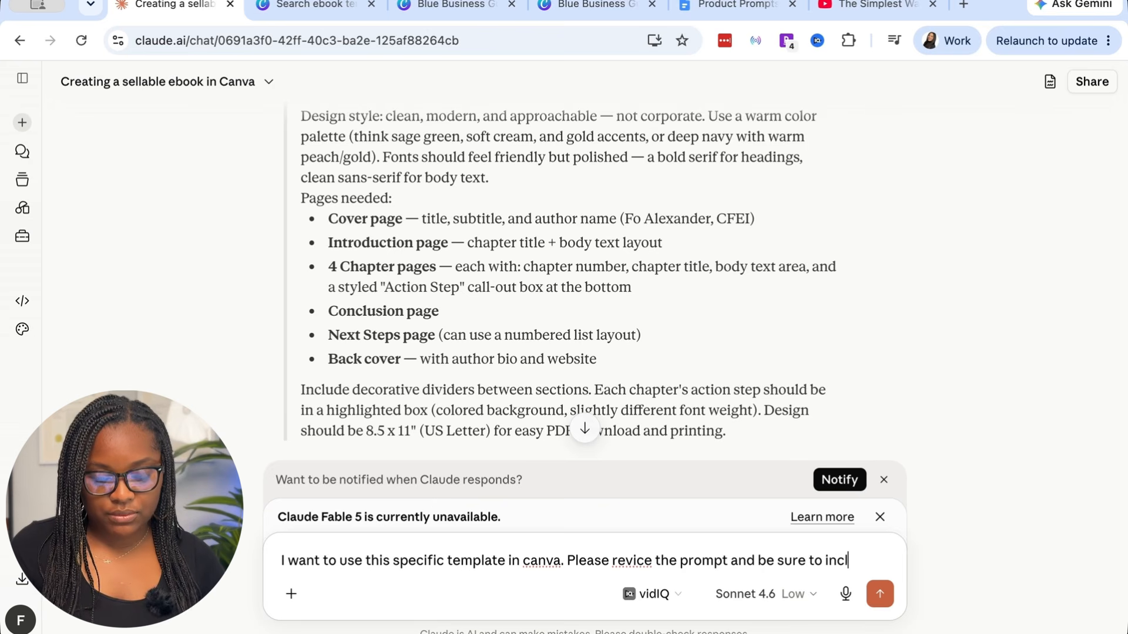
type("ude the ebook contents.")
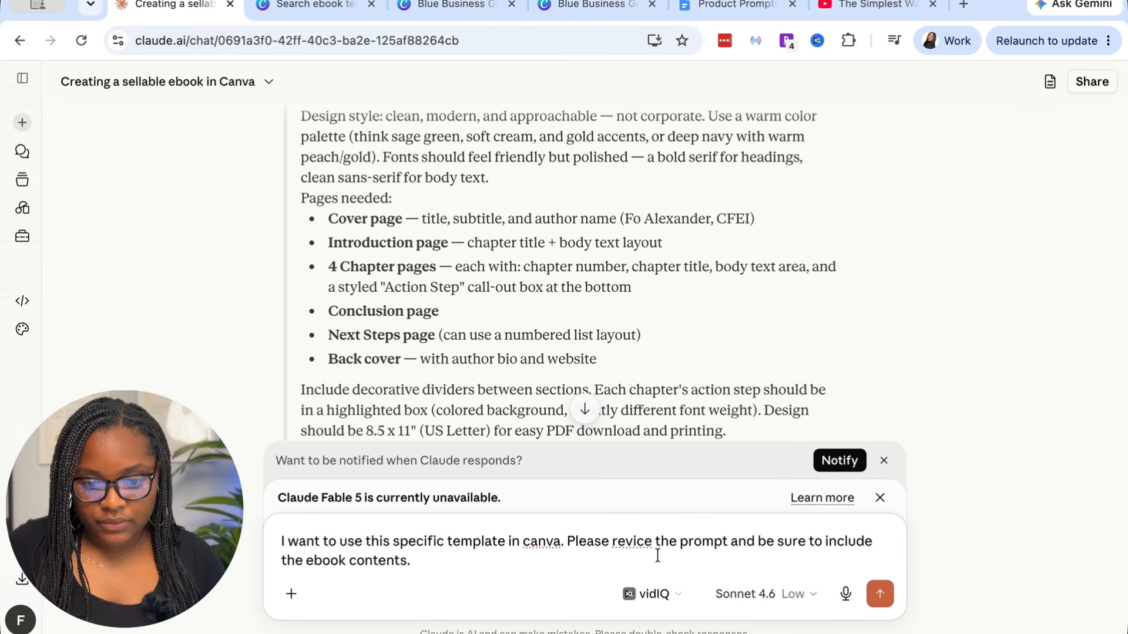
key("Return")
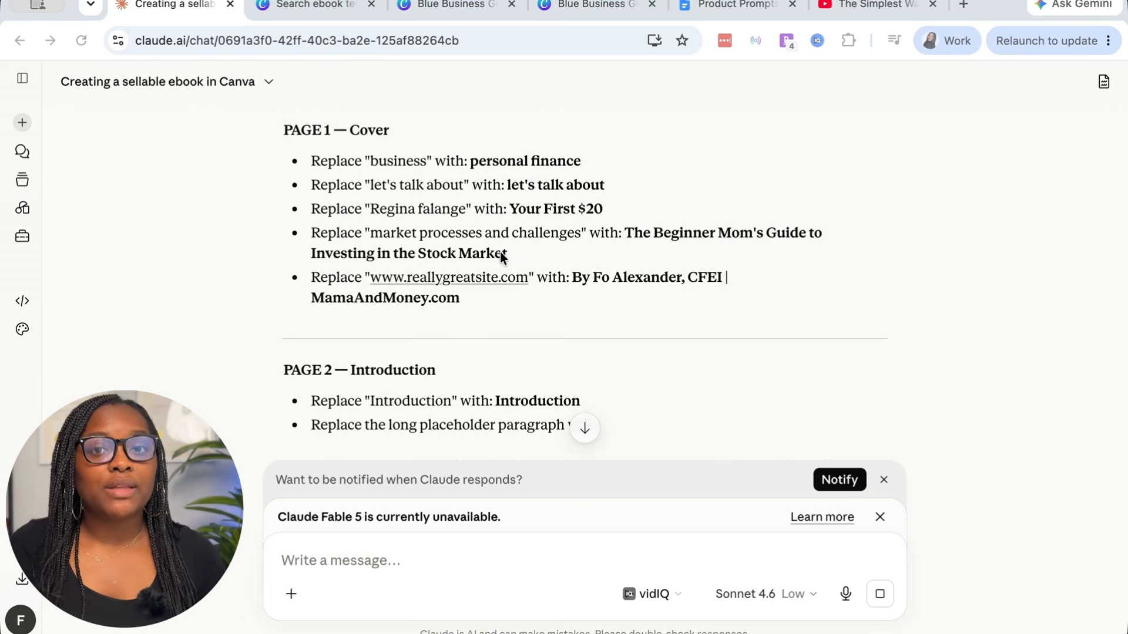
- Examine the revised Canva prompt for the Blue Business Guide Ebook template, from its opening instructions through the cover, introduction and chapter contents
scroll(500, 255, "up", 1)
scroll(500, 255, "down", 1)
scroll(500, 255, "up", 5)
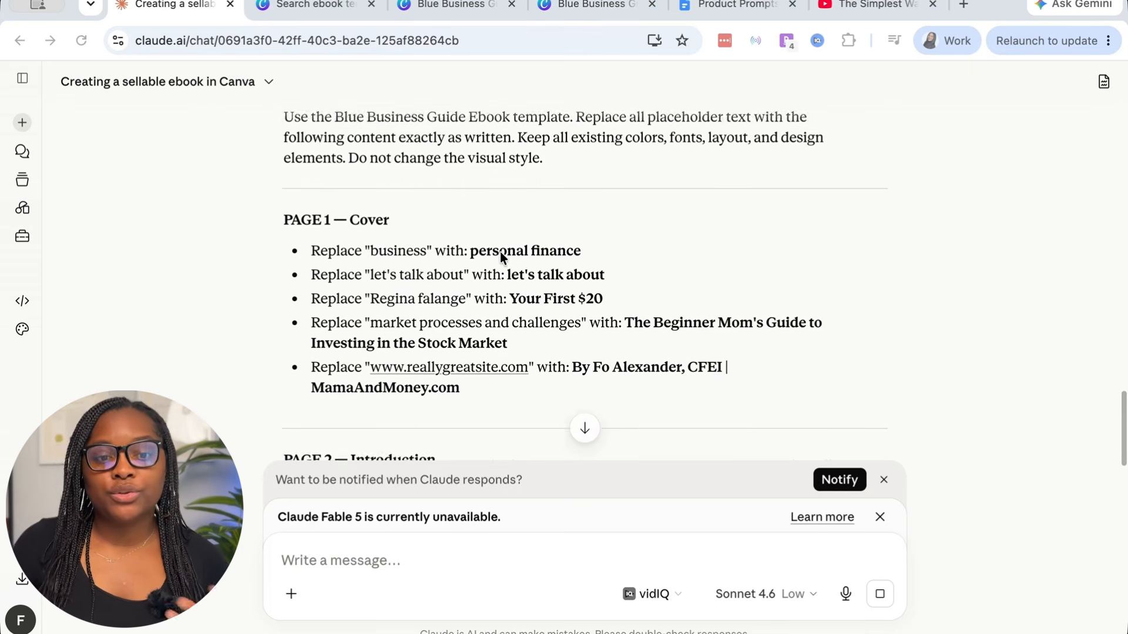
scroll(501, 252, "up", 1)
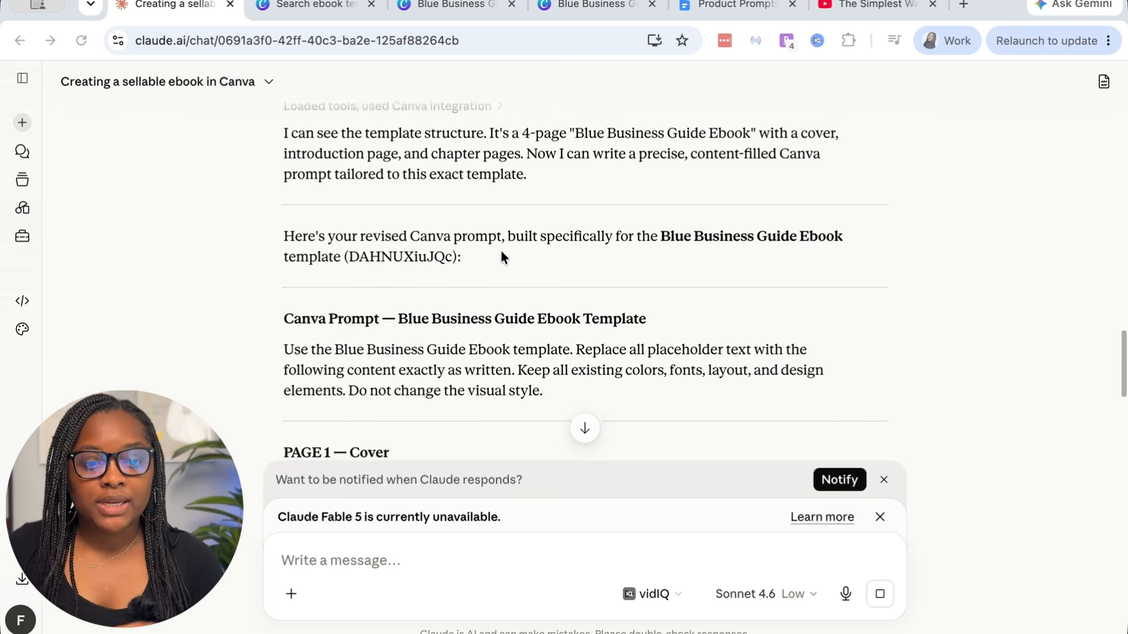
scroll(501, 255, "down", 5)
scroll(502, 255, "down", 3)
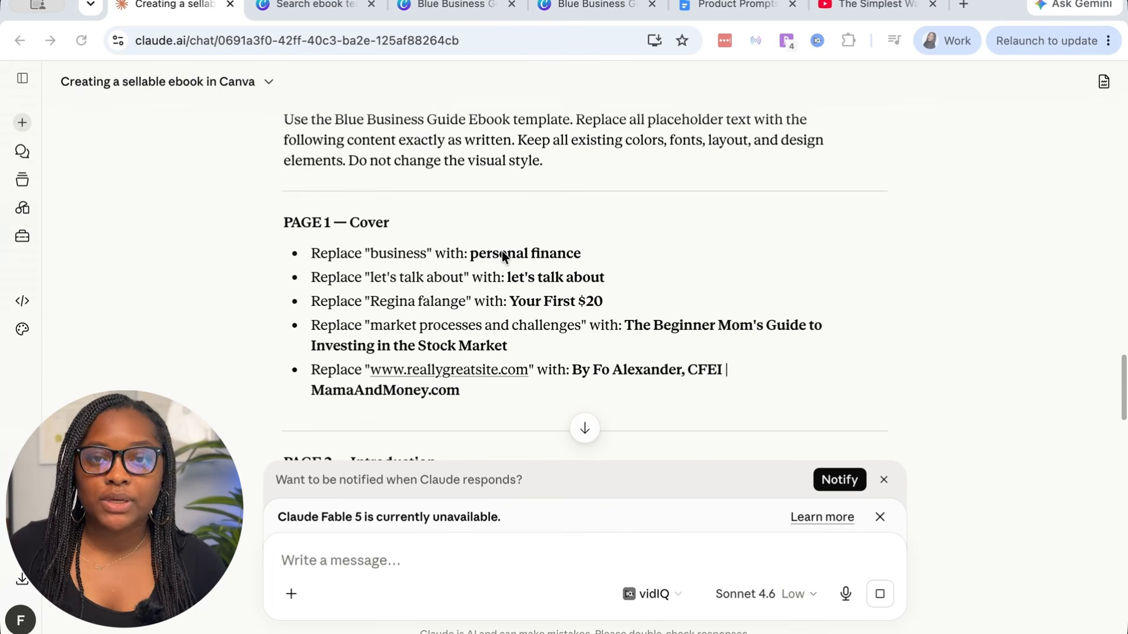
scroll(502, 252, "down", 15)
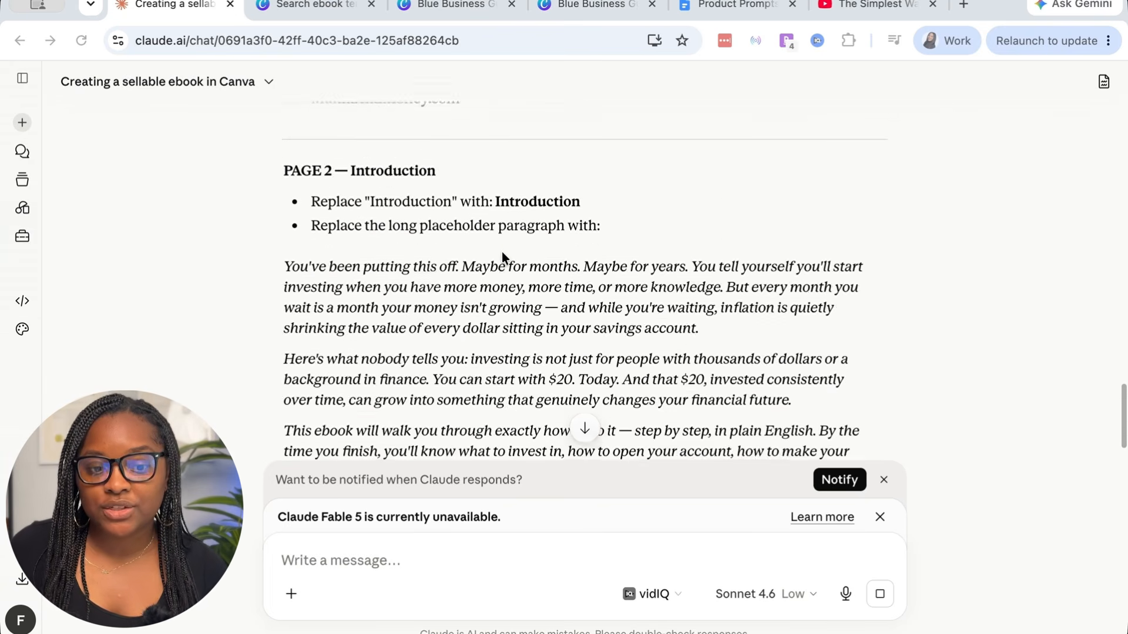
scroll(502, 252, "down", 20)
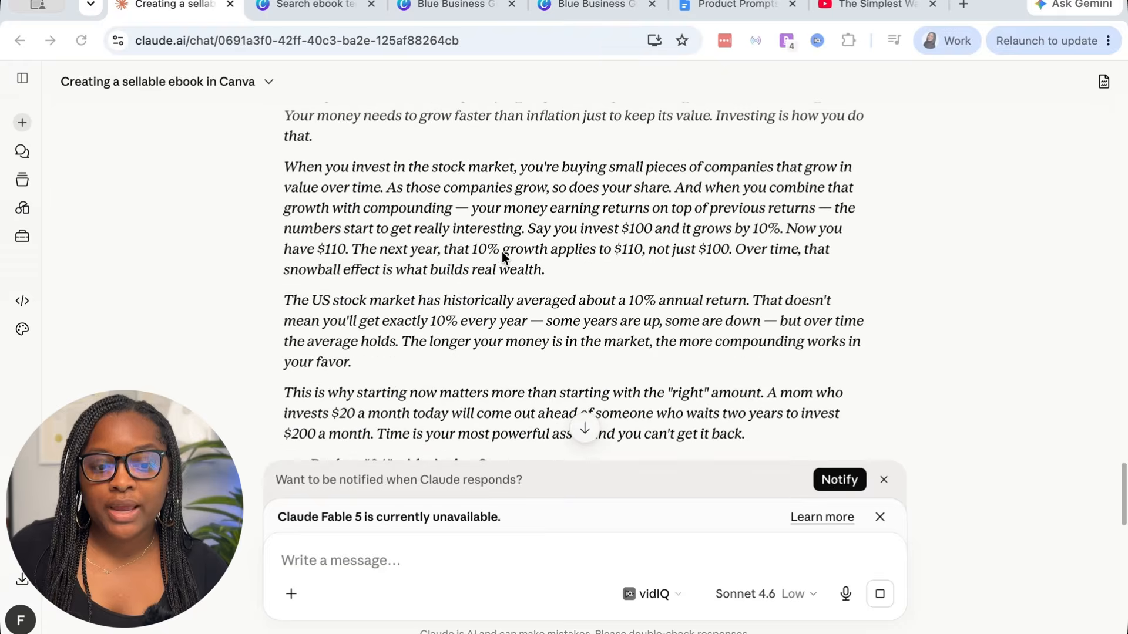
scroll(502, 251, "down", 18)
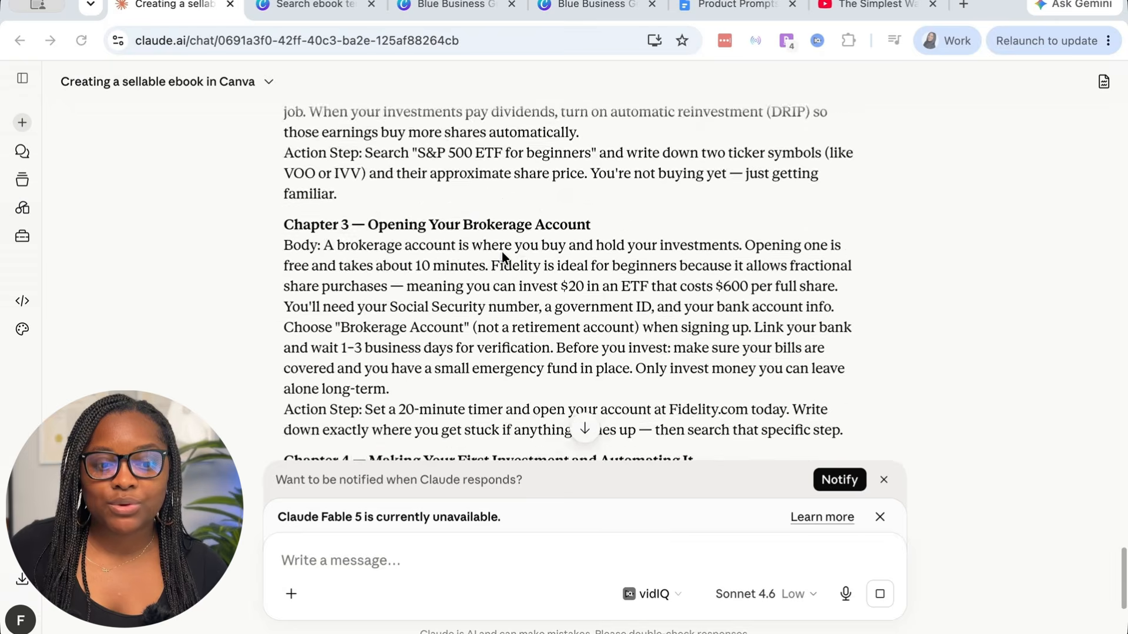
scroll(502, 251, "down", 5)
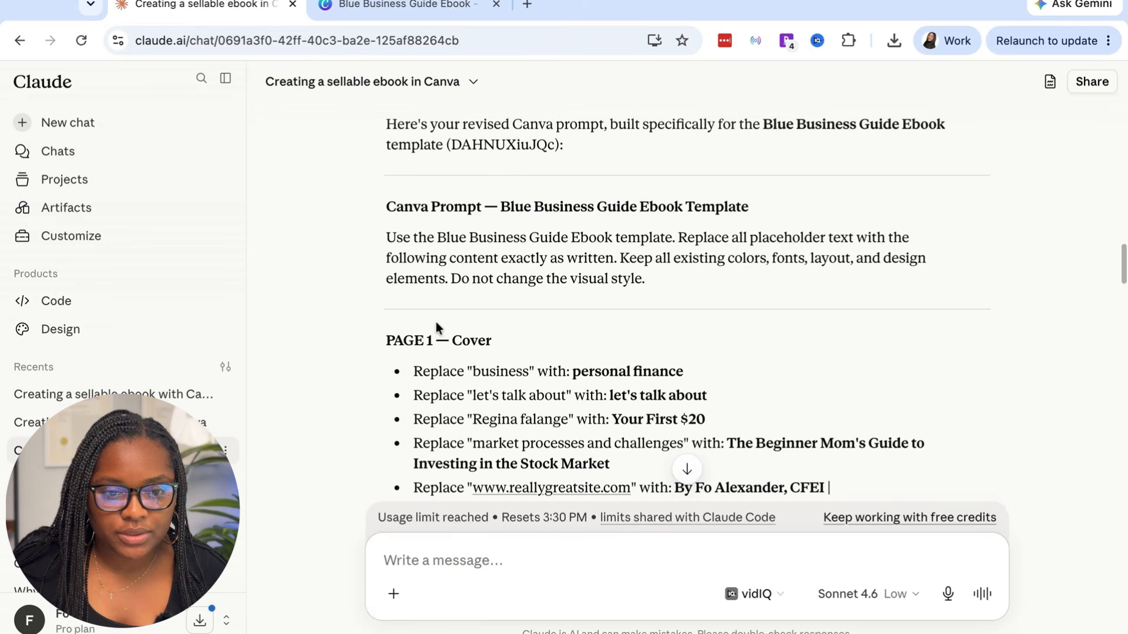
- Copy the full revised Canva prompt, from the template instructions beneath its heading through the final footer line
left_click_drag(382, 241, 946, 213)
scroll(382, 236, "down", 20)
scroll(381, 241, "down", 5)
scroll(644, 268, "up", 2)
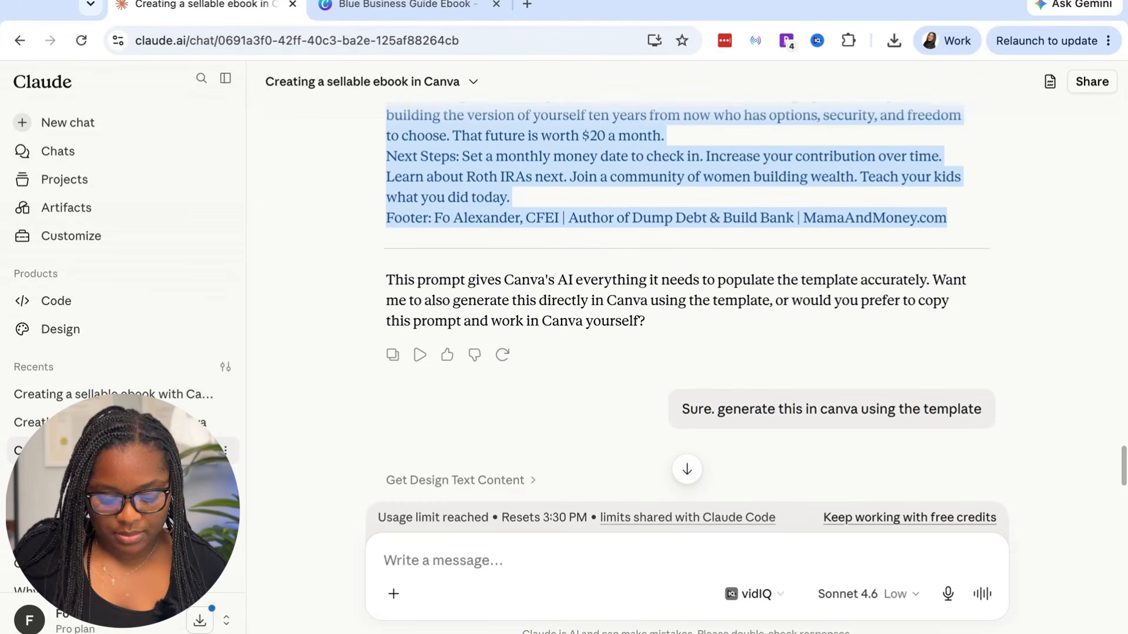
- Switch to the Blue Business Guide Ebook design in Canva and submit the copied prompt to Canva AI
left_click(455, 13)
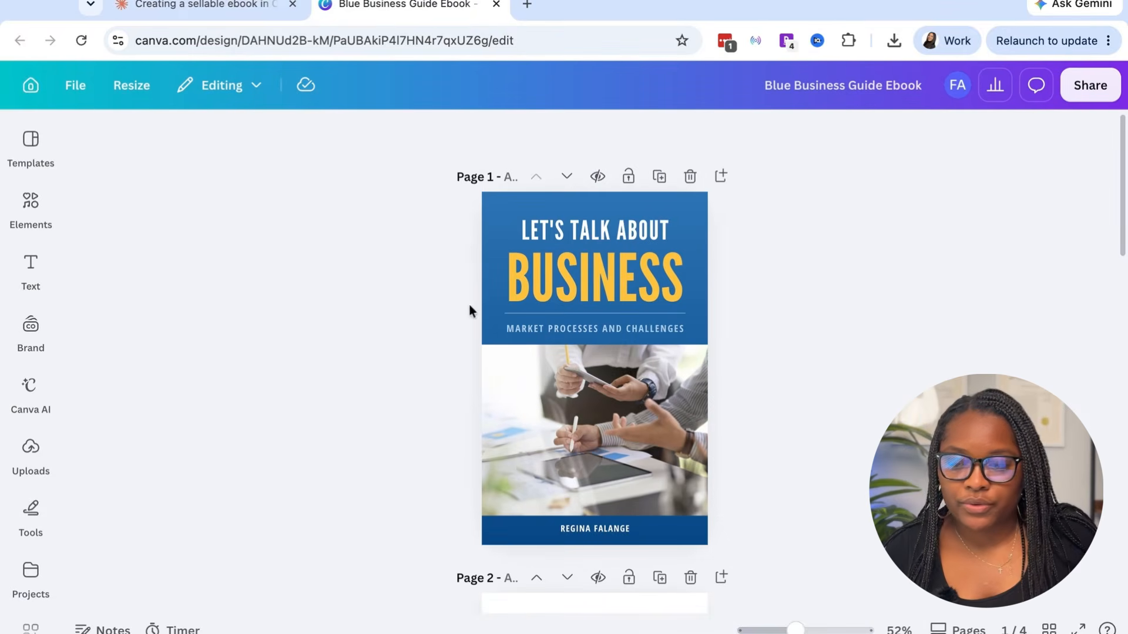
left_click(38, 411)
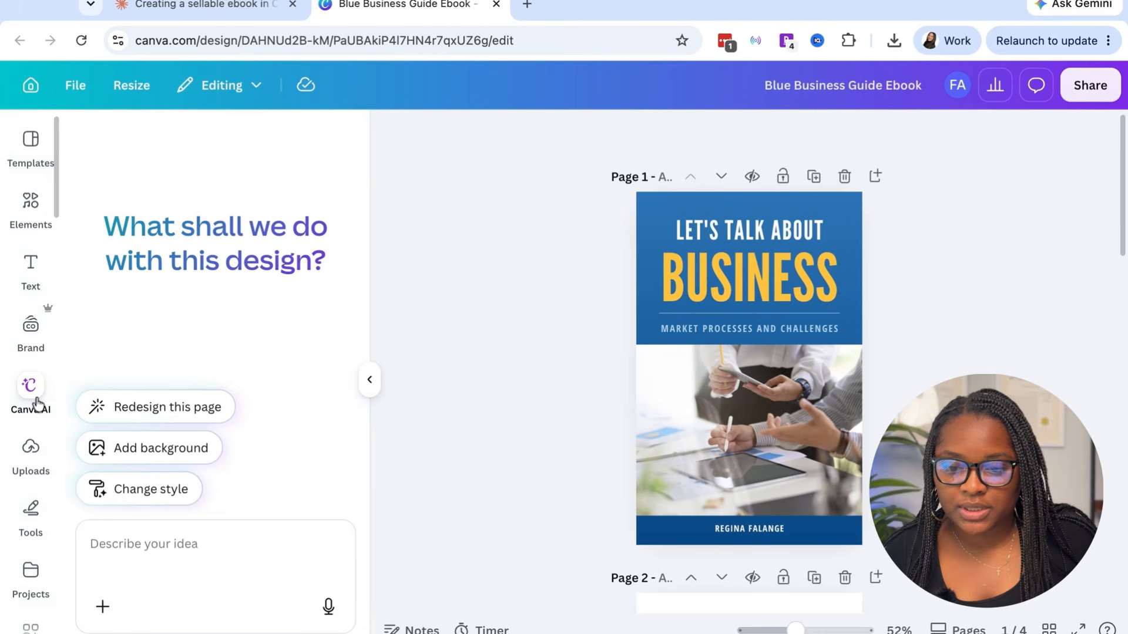
left_click(194, 541)
key("ctrl+v")
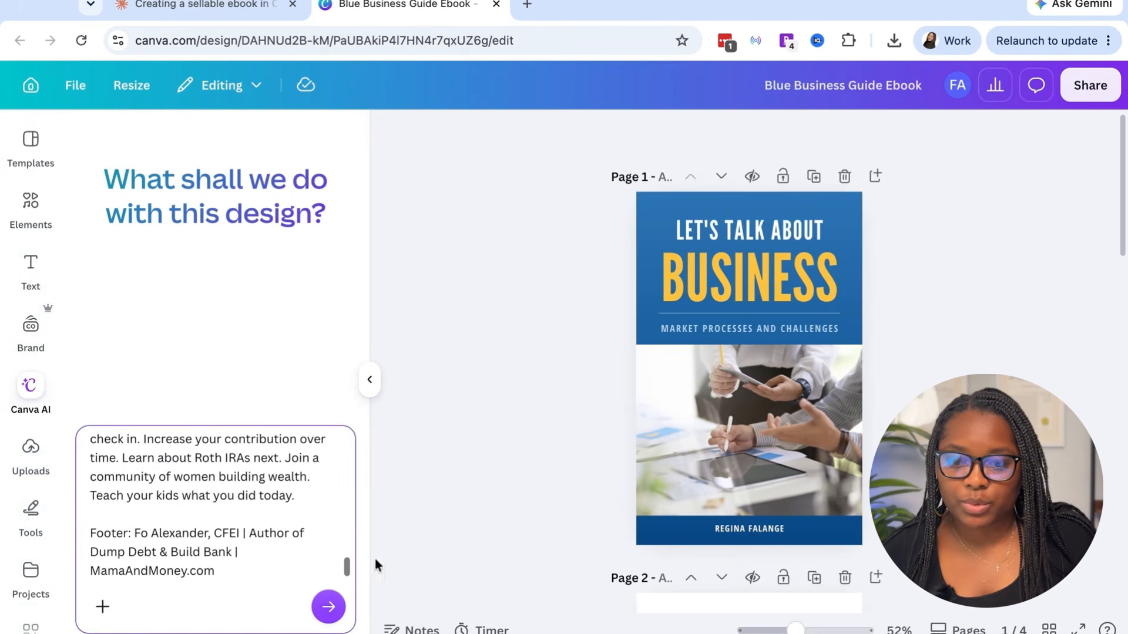
left_click(326, 611)
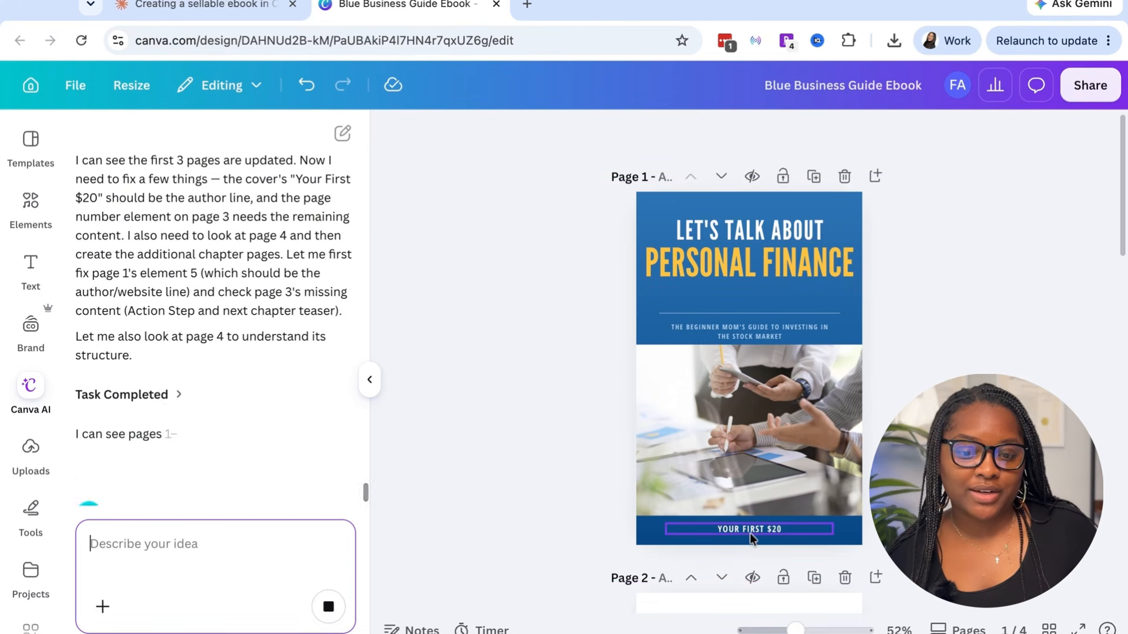
- Look over the generated ebook's pages in the page overview, from the cover through the chapters to the conclusion
scroll(760, 528, "down", 5)
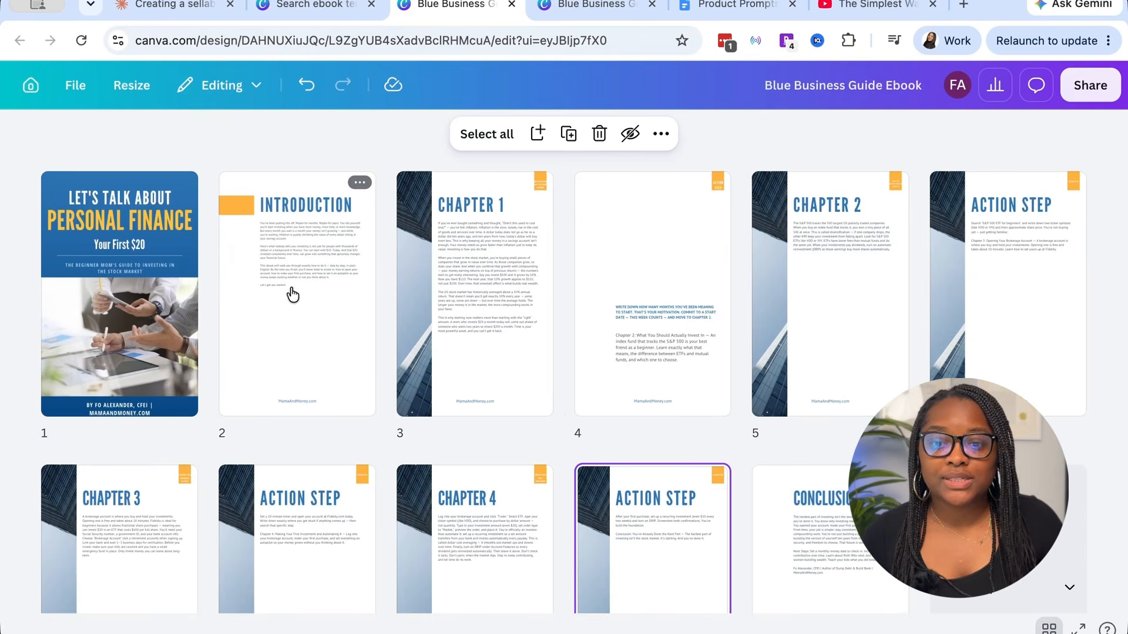
scroll(283, 248, "down", 2)
scroll(283, 247, "up", 2)
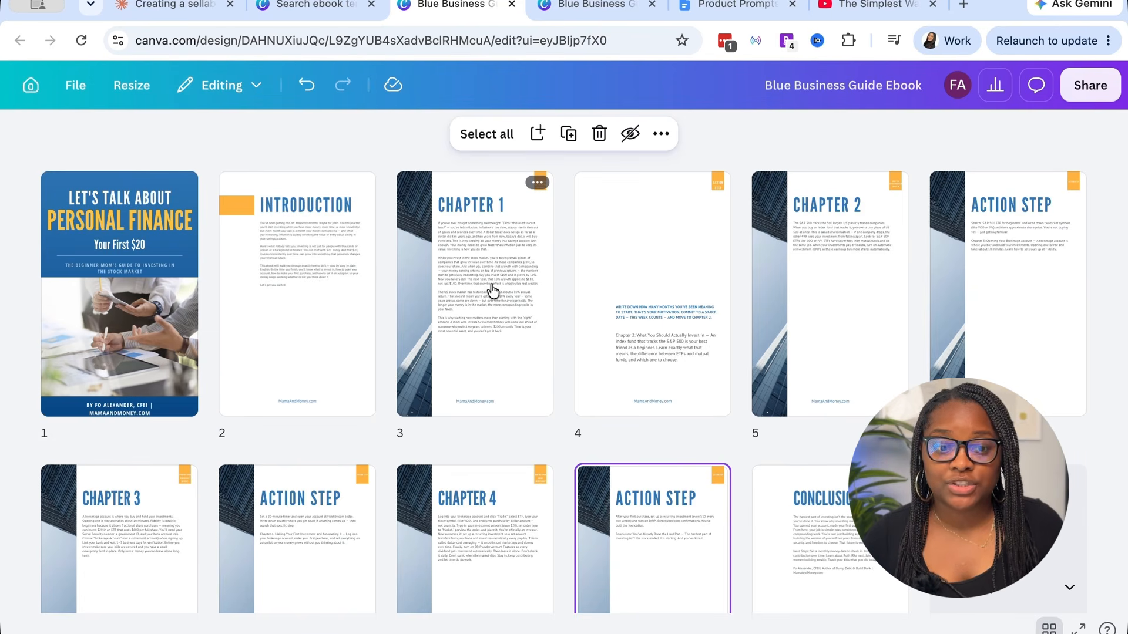
scroll(498, 289, "down", 1)
scroll(498, 289, "down", 3)
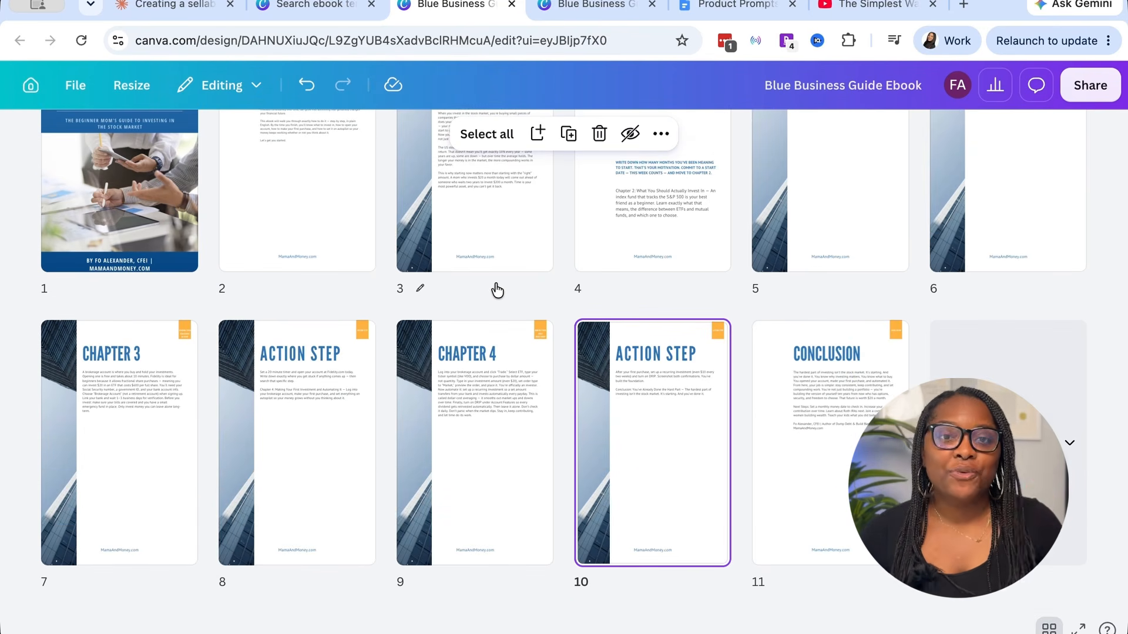
scroll(497, 291, "up", 4)
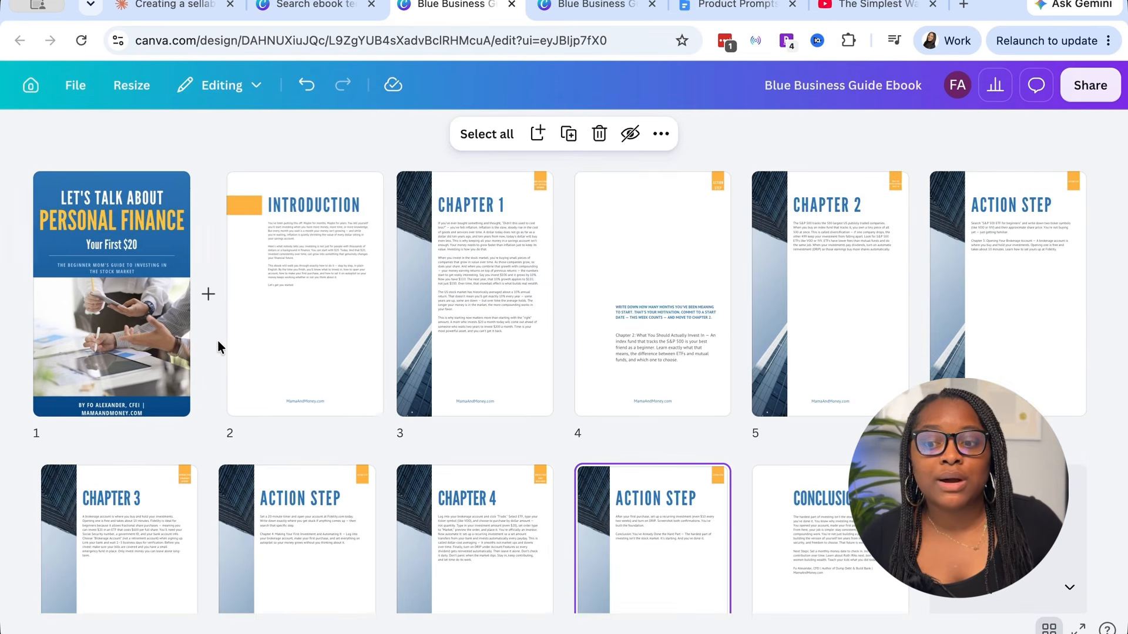
- Open the cover page, widen its author and website text box so the text fits on one line, and reposition it in the blue band
double_click(130, 326)
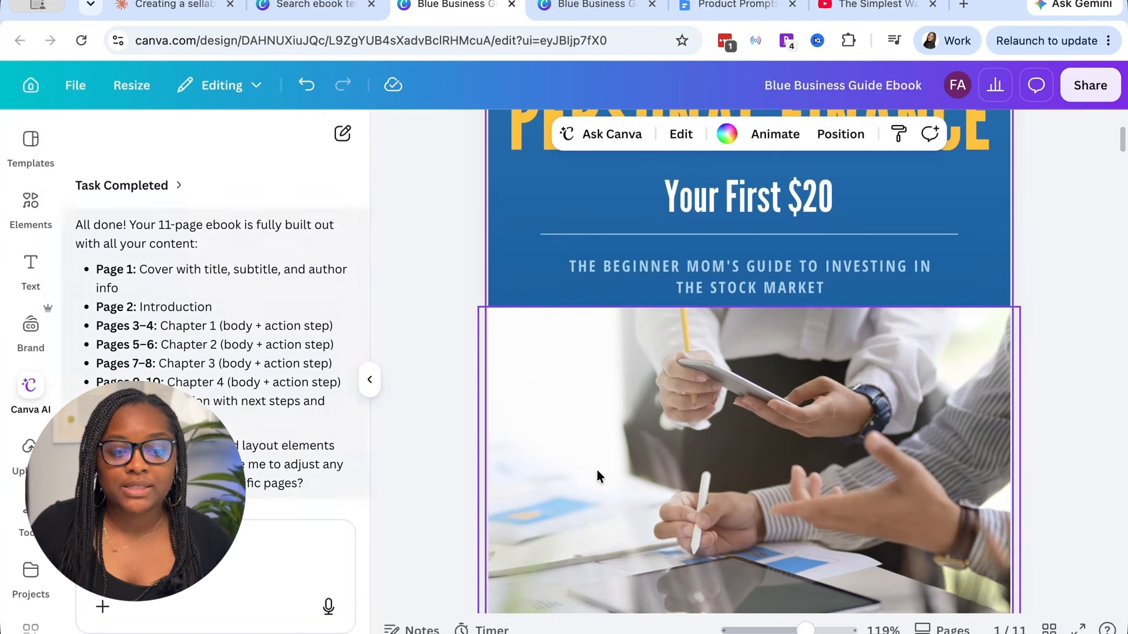
scroll(470, 365, "down", 6)
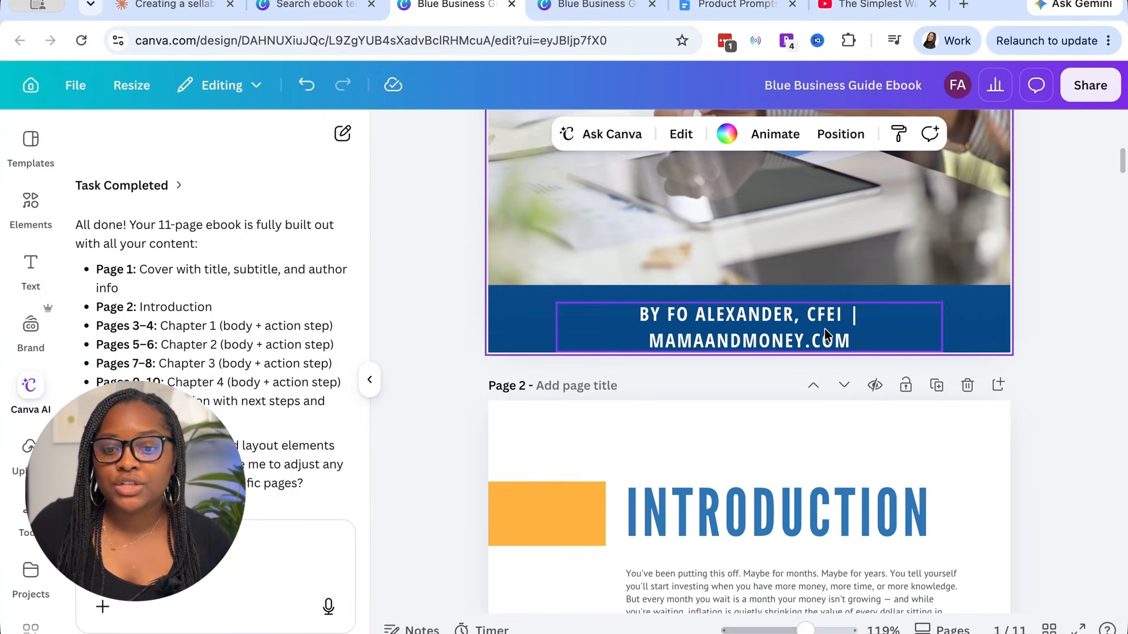
left_click(823, 329)
left_click_drag(942, 327, 1017, 326)
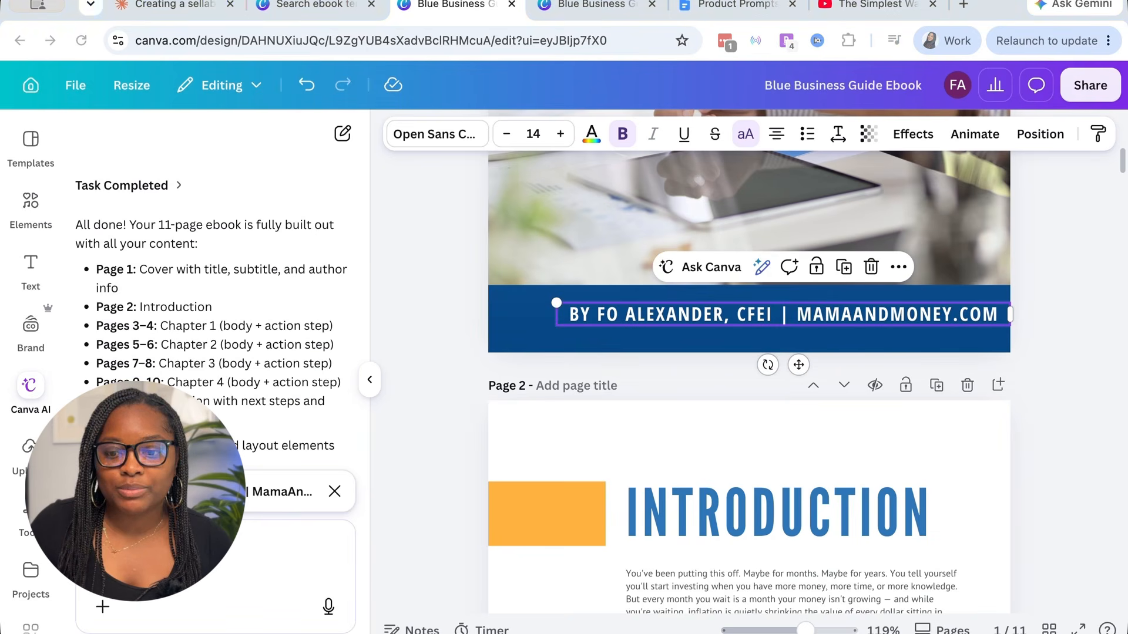
mouse_move(698, 320)
left_mouse_down()
mouse_move(679, 317)
mouse_move(685, 329)
left_mouse_up()
- Set the font size of the Introduction page's body text to 11
scroll(685, 334, "down", 5)
left_click(685, 333)
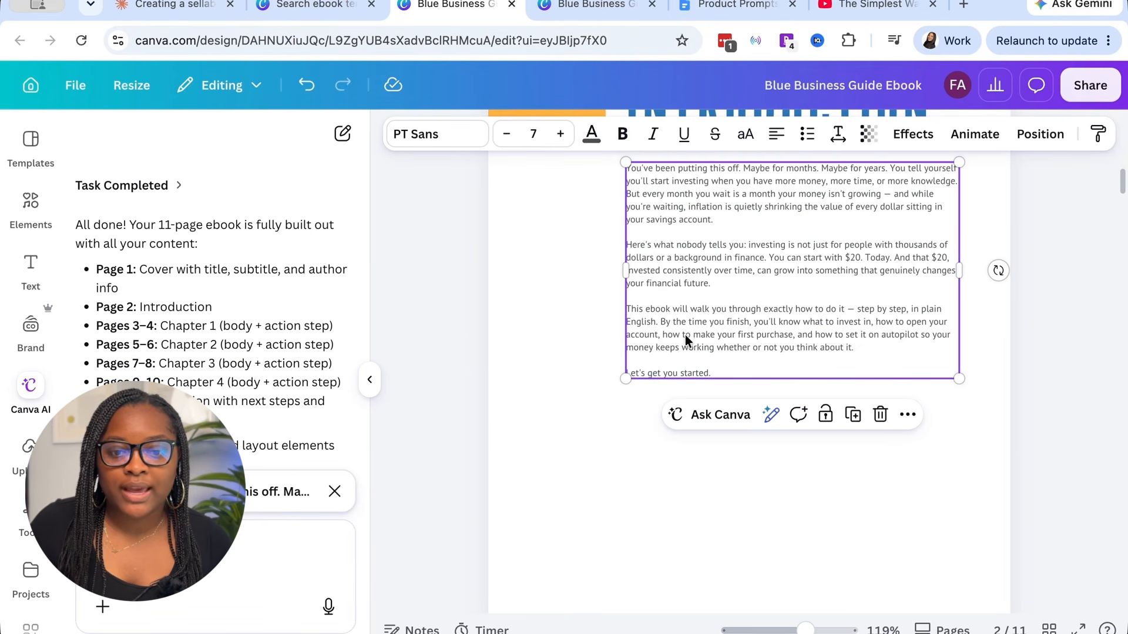
left_click(561, 134)
left_click(561, 134)
left_click(570, 136)
left_click(570, 136)
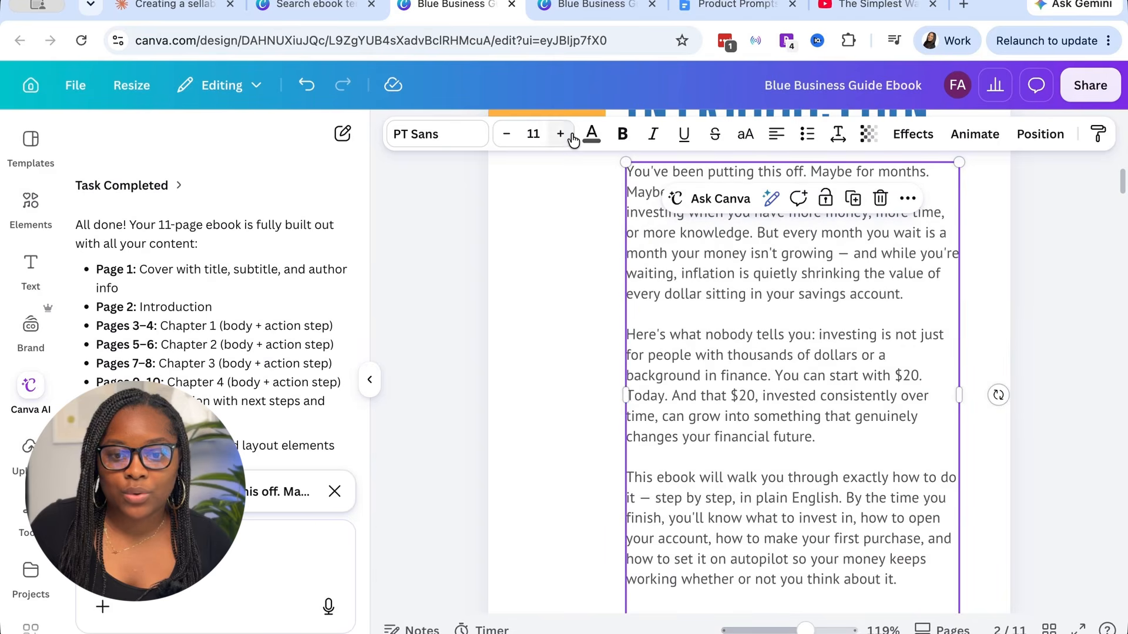
- Set the font size of the Chapter 2 page's body text to 10.9
scroll(583, 210, "down", 8)
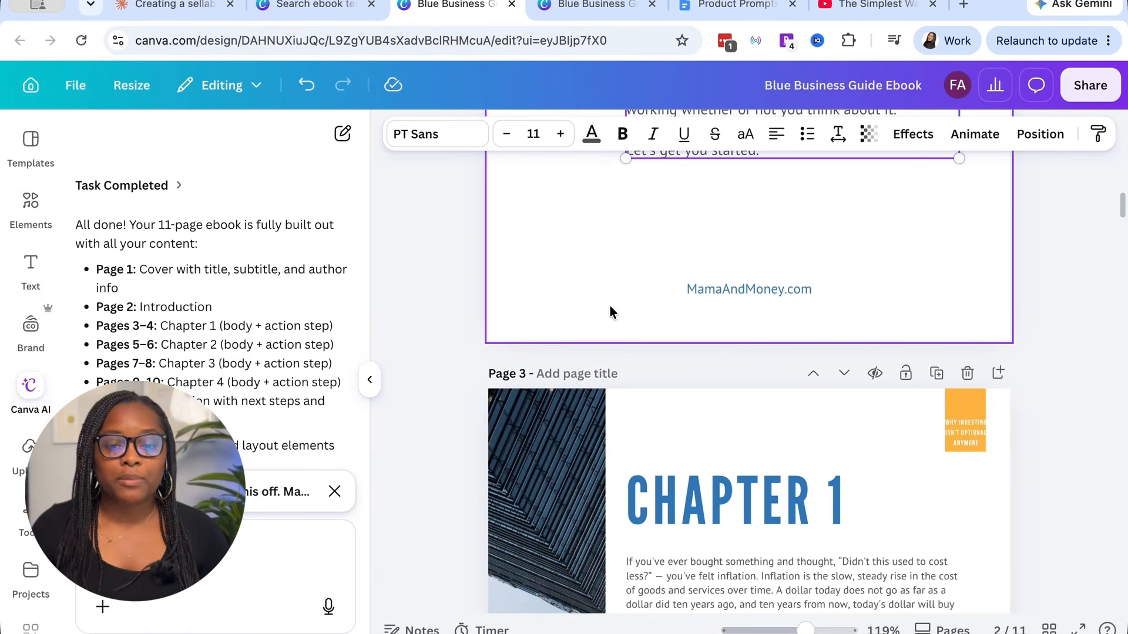
scroll(609, 305, "down", 5)
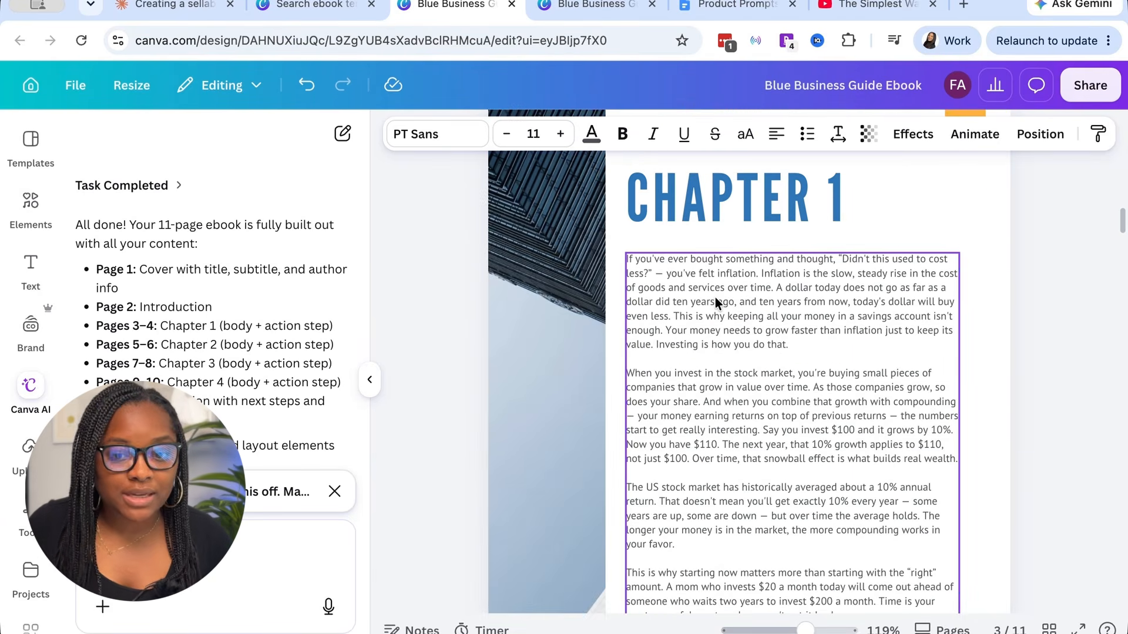
scroll(711, 302, "down", 10)
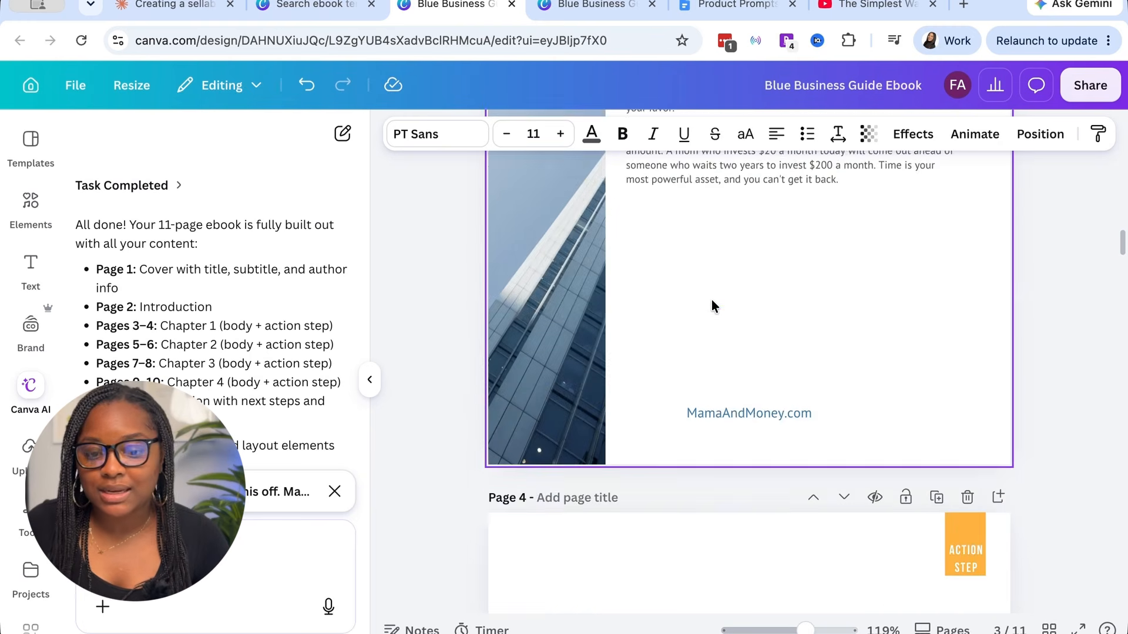
scroll(711, 299, "down", 8)
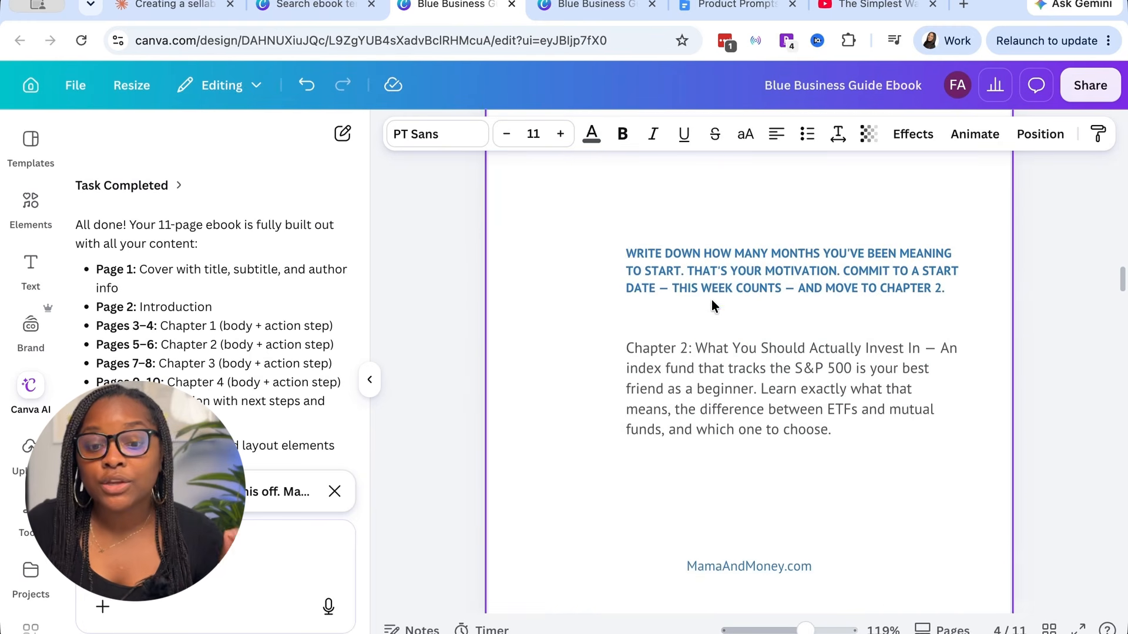
scroll(712, 309, "down", 8)
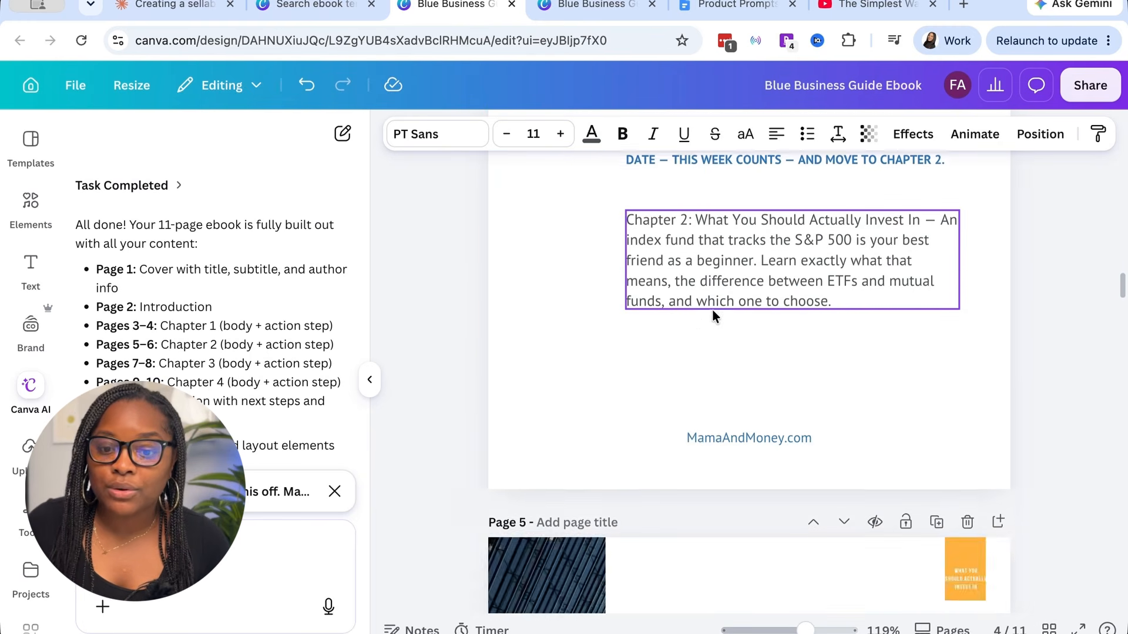
scroll(713, 310, "up", 2)
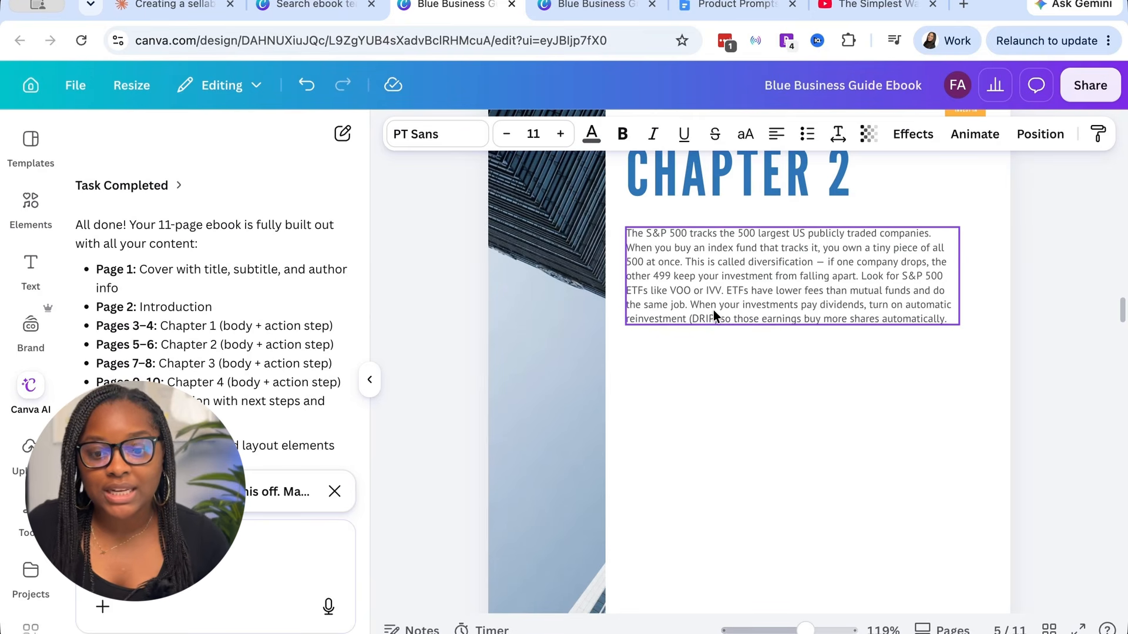
left_click(713, 310)
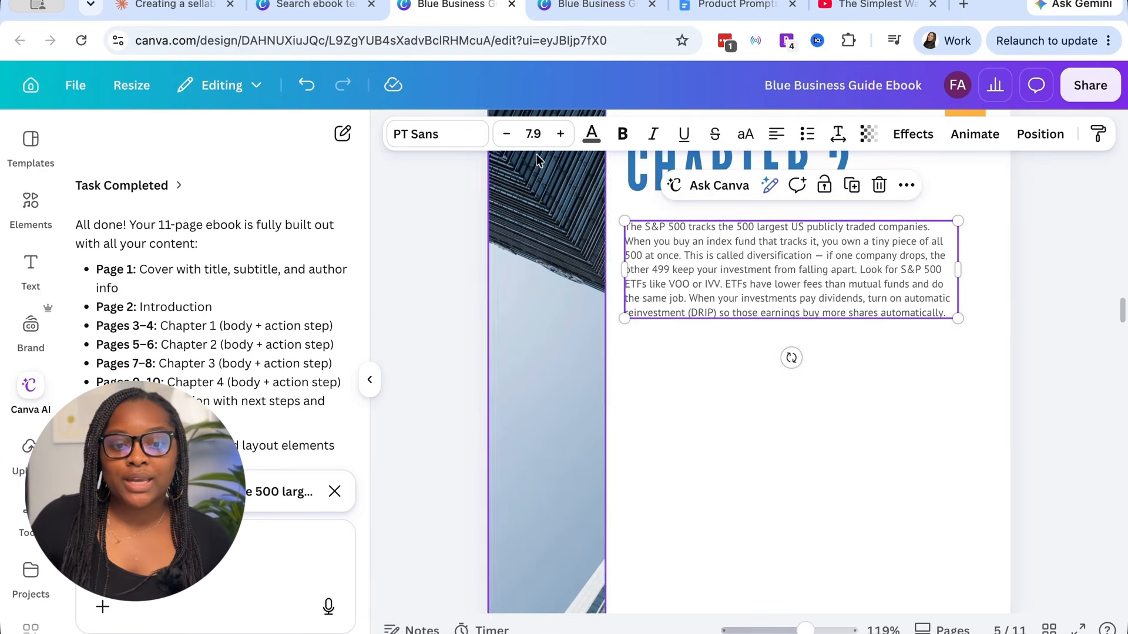
left_click(561, 134)
left_click(562, 133)
left_click(561, 134)
left_click(564, 137)
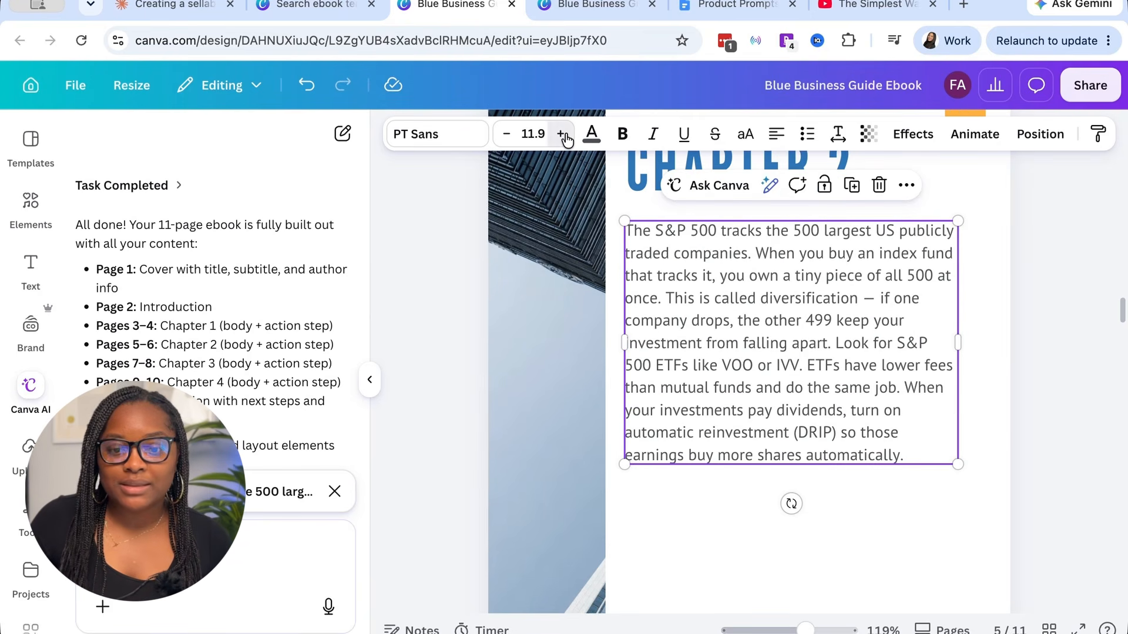
left_click(506, 134)
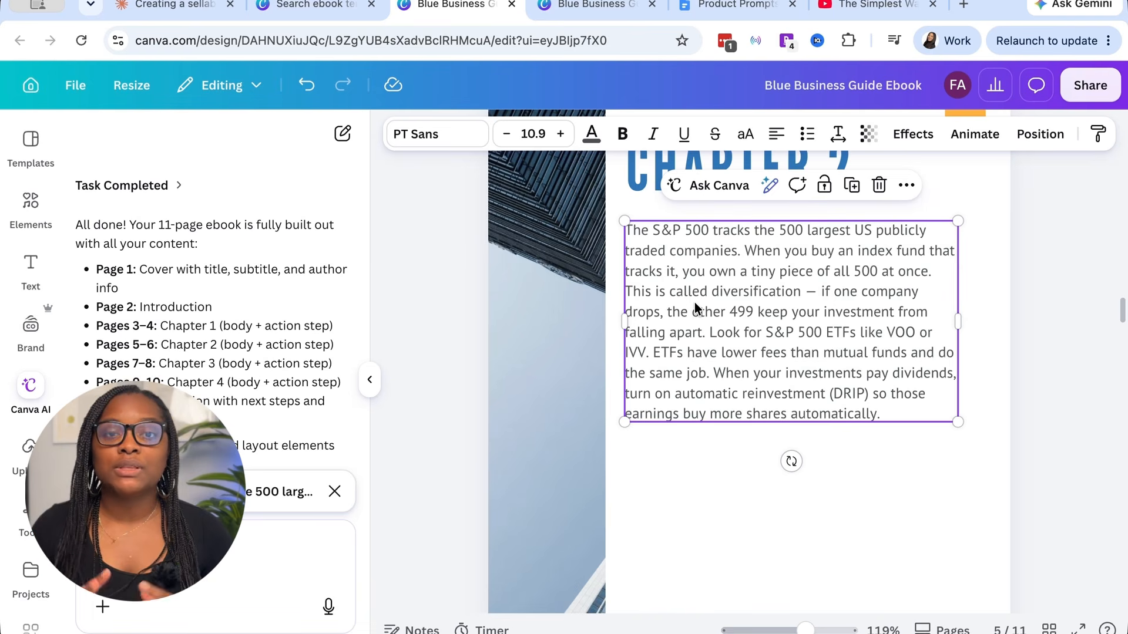
scroll(695, 302, "down", 4)
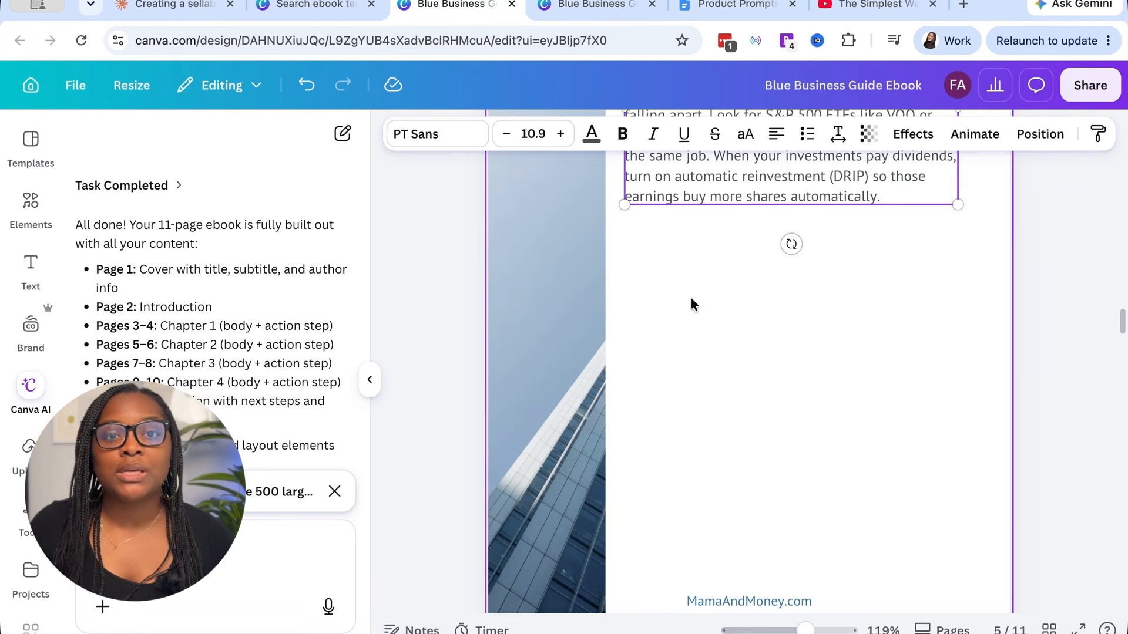
scroll(691, 303, "up", 2)
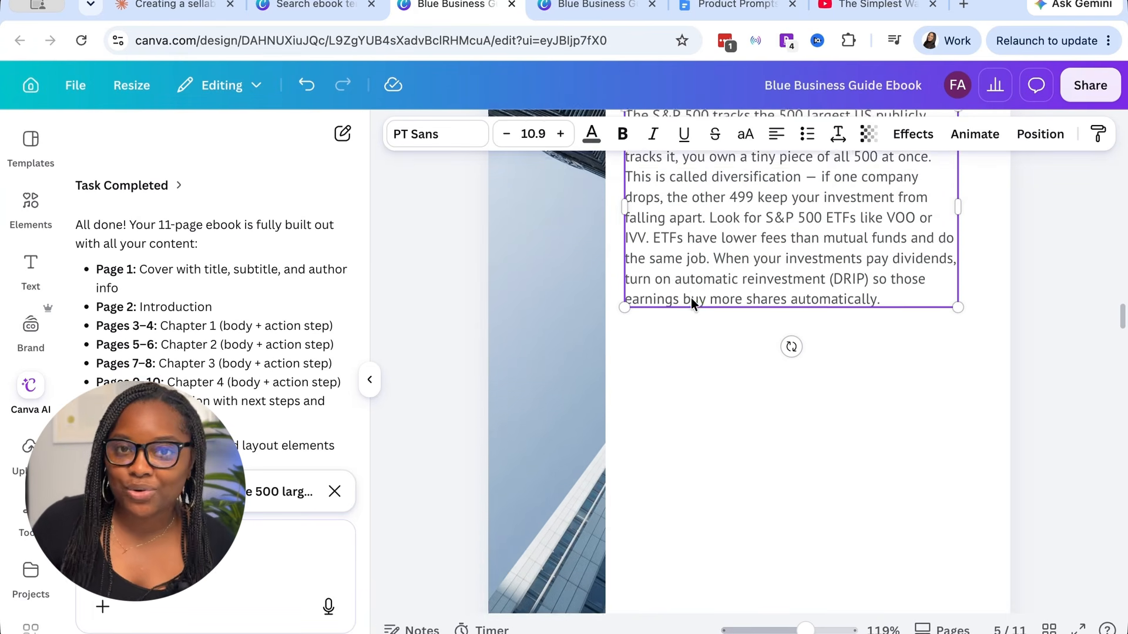
scroll(691, 300, "up", 1)
scroll(690, 304, "down", 5)
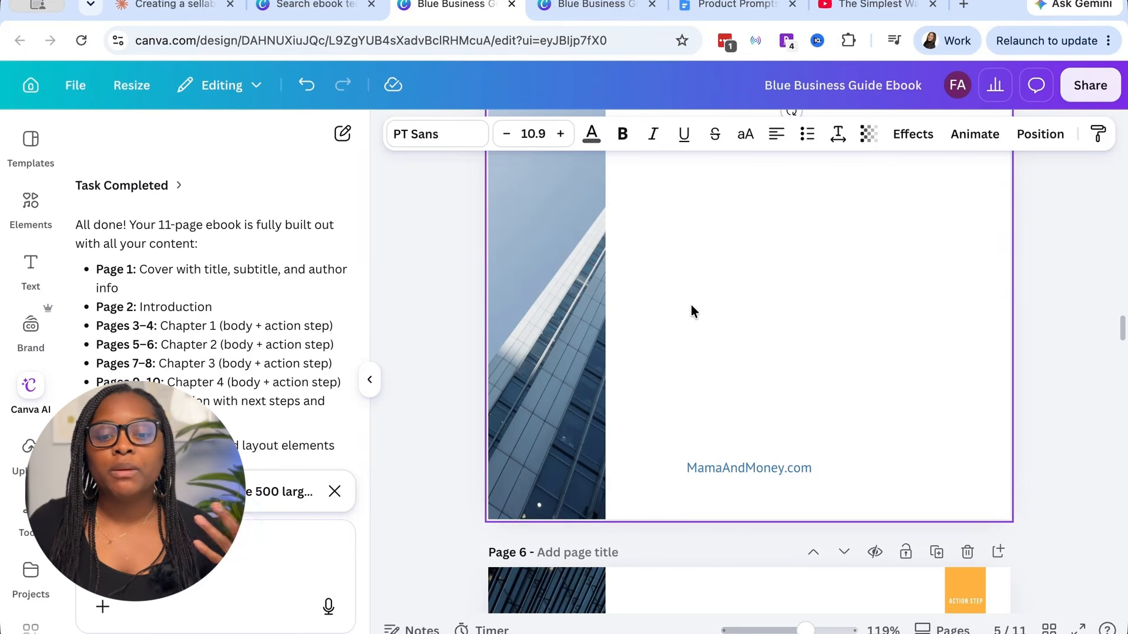
scroll(691, 305, "down", 1)
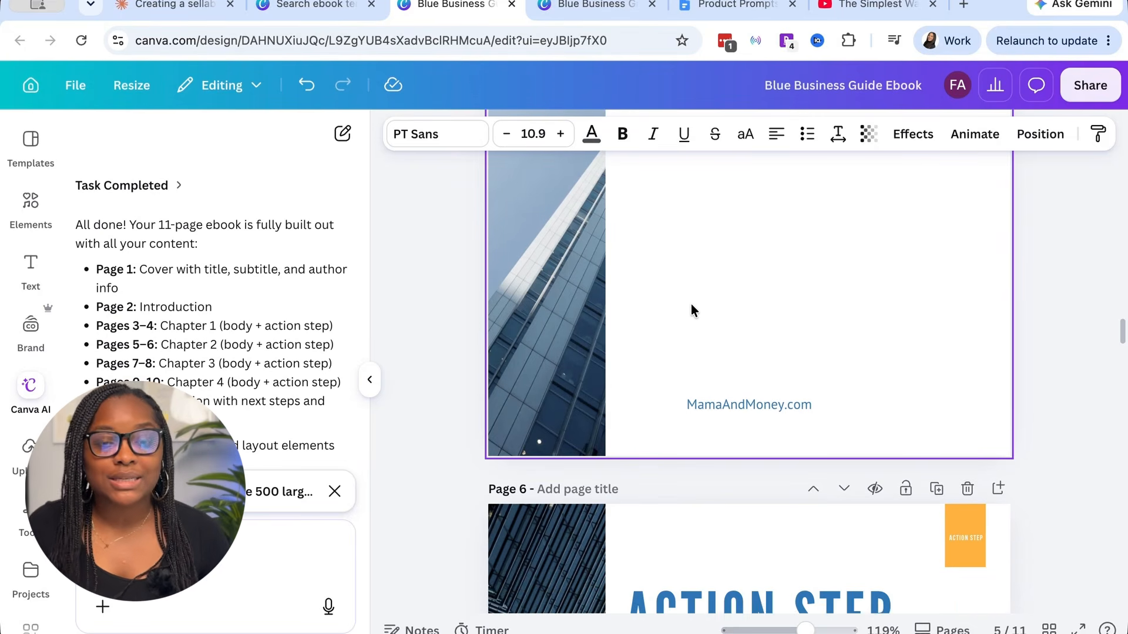
scroll(691, 302, "down", 1)
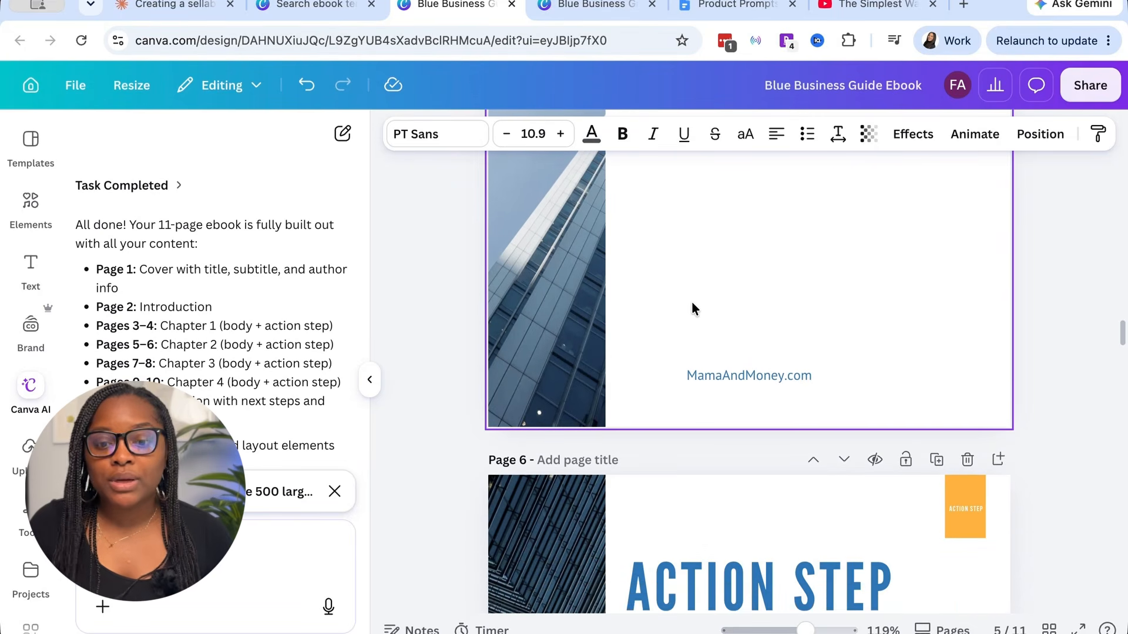
scroll(692, 306, "up", 5)
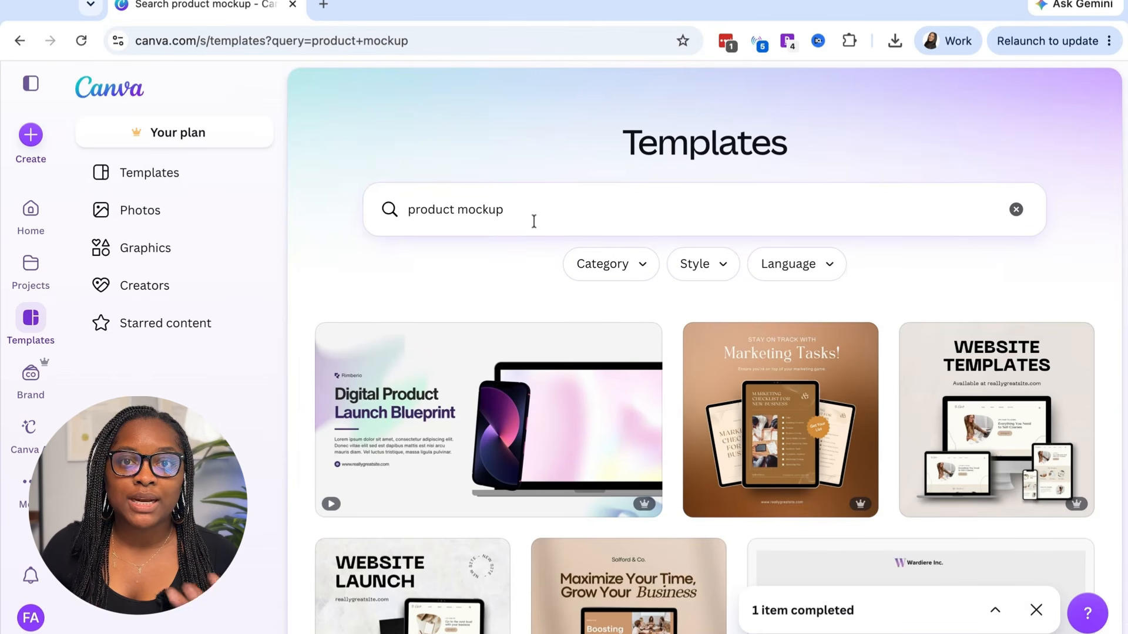
- Open the Brown Simple Marketing Planner Product Mockup Instagram Post template from the product mockup results for customizing
scroll(728, 392, "down", 2)
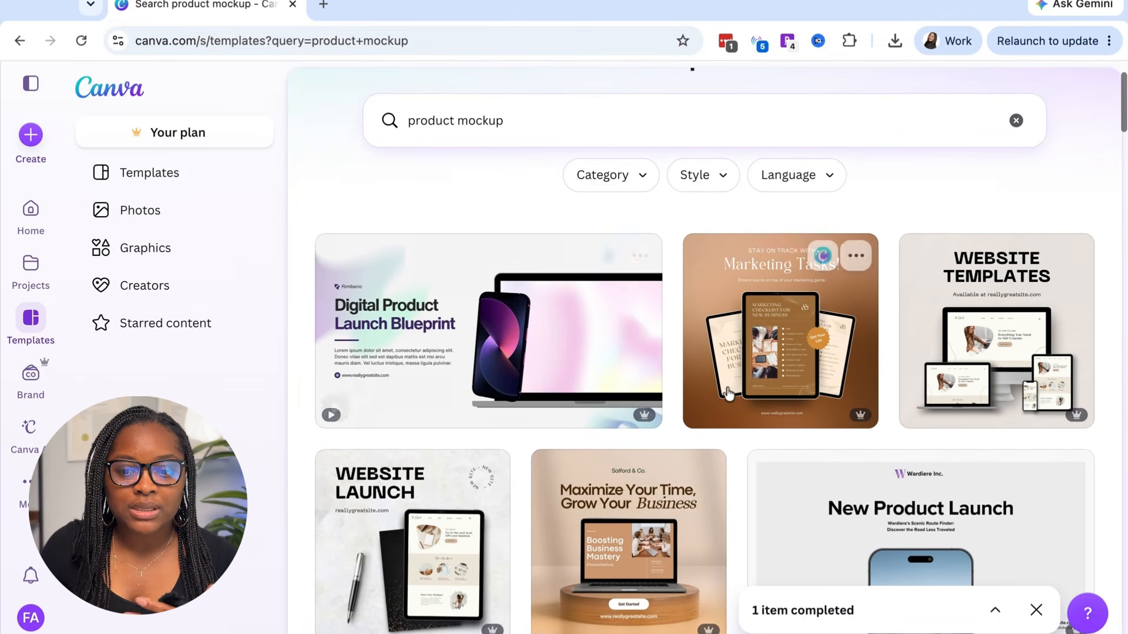
left_click(753, 370)
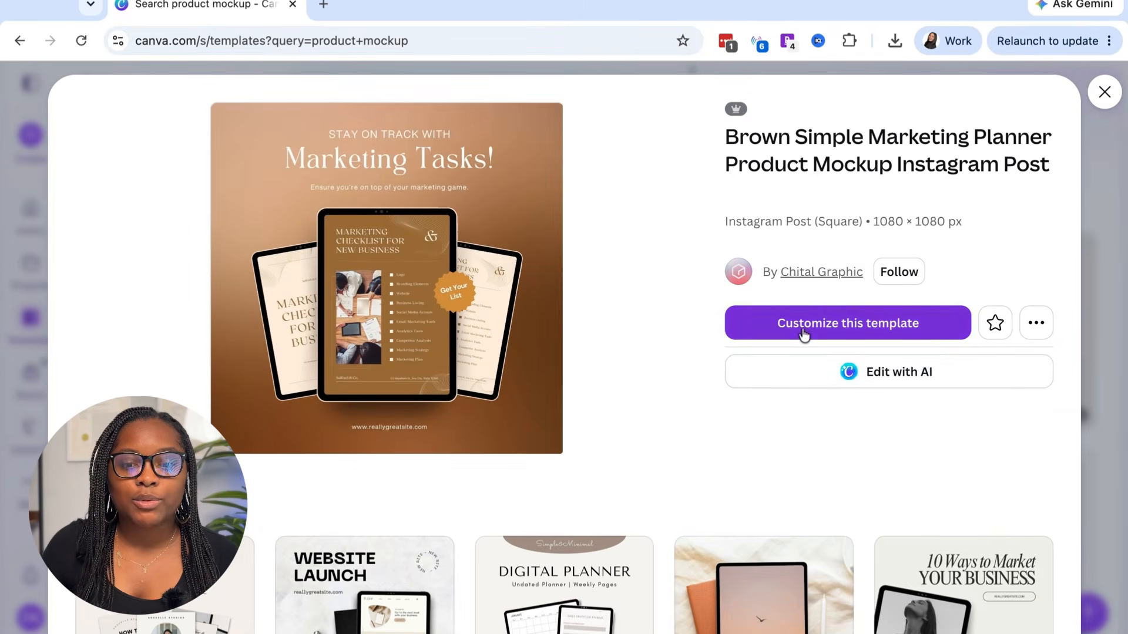
left_click(803, 333)
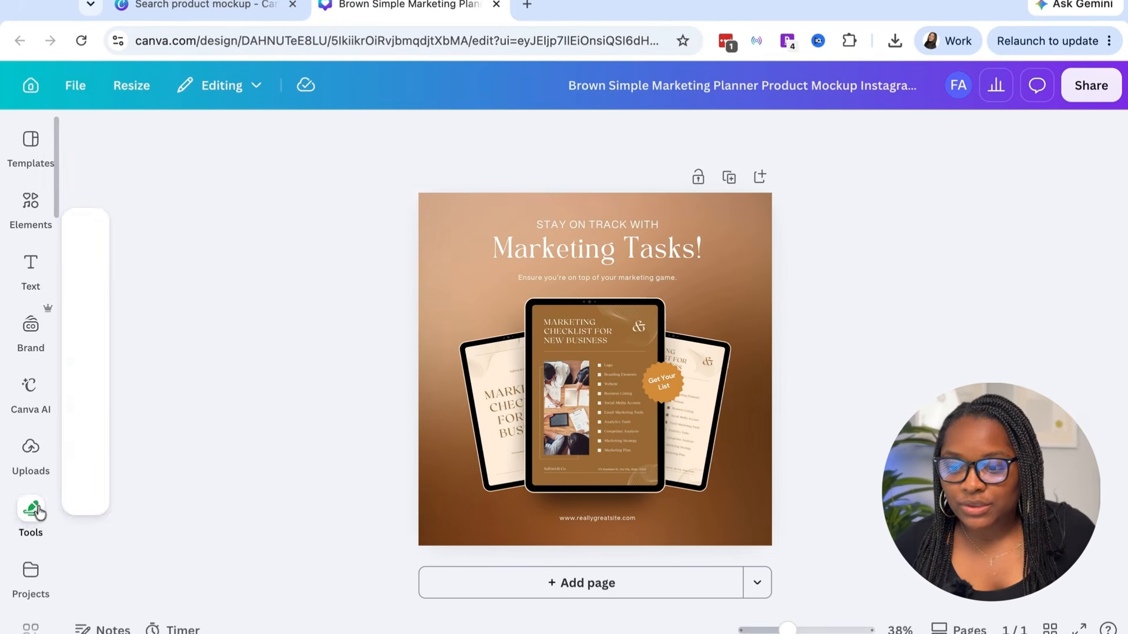
- Write a Canva AI prompt asking to modify the template into an ebook mockup using the attached files, with a white background
left_click(29, 404)
left_click(225, 546)
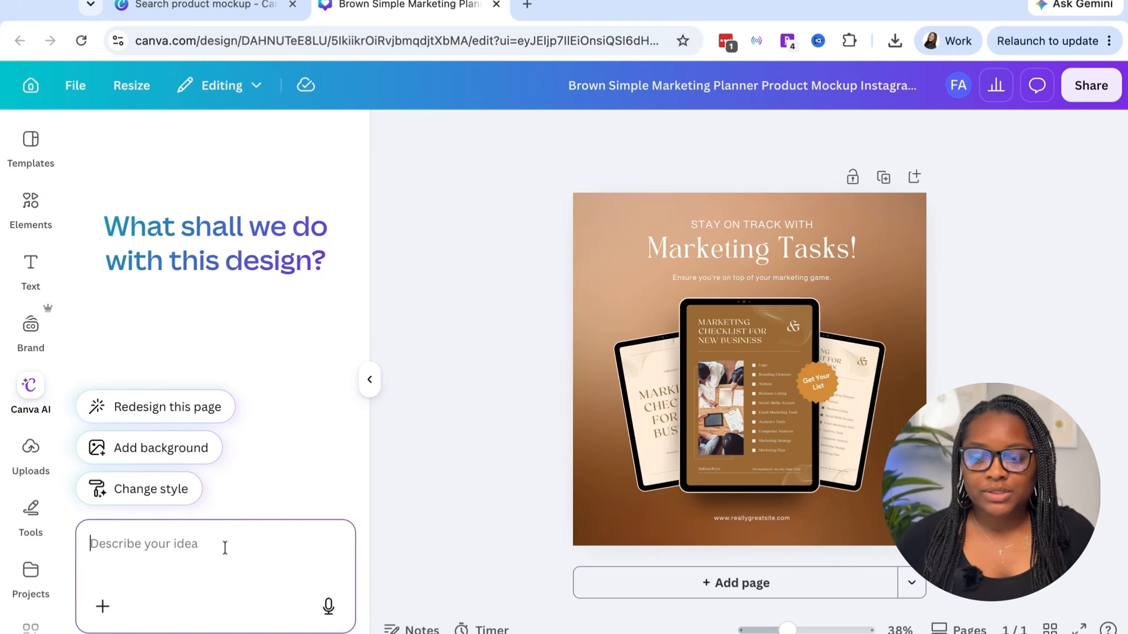
type("i wan")
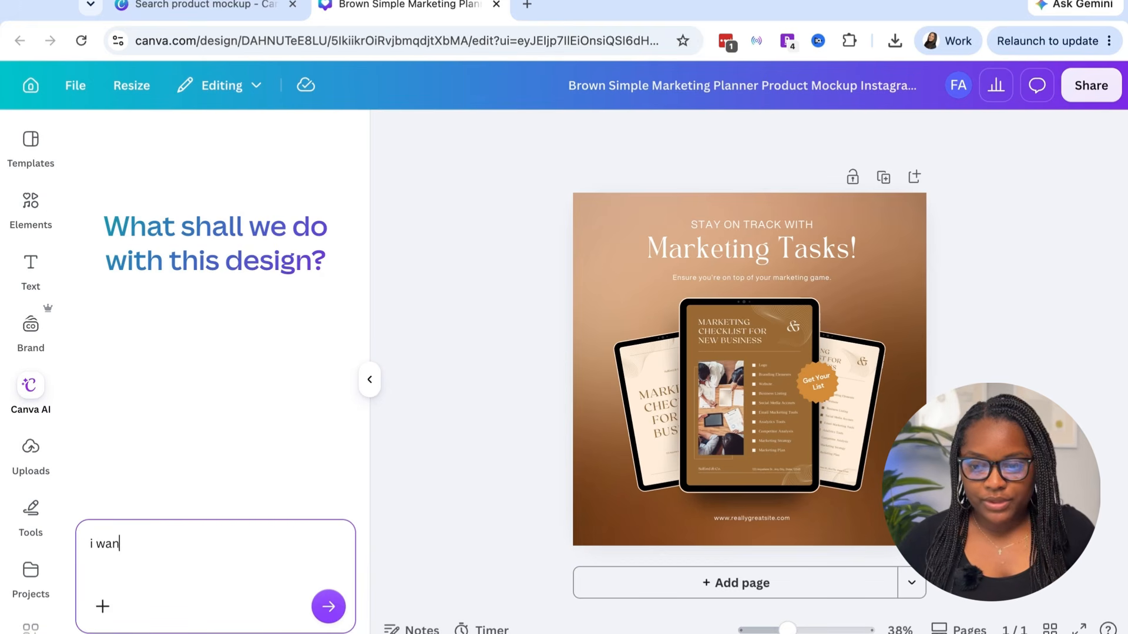
type("t to modify this ")
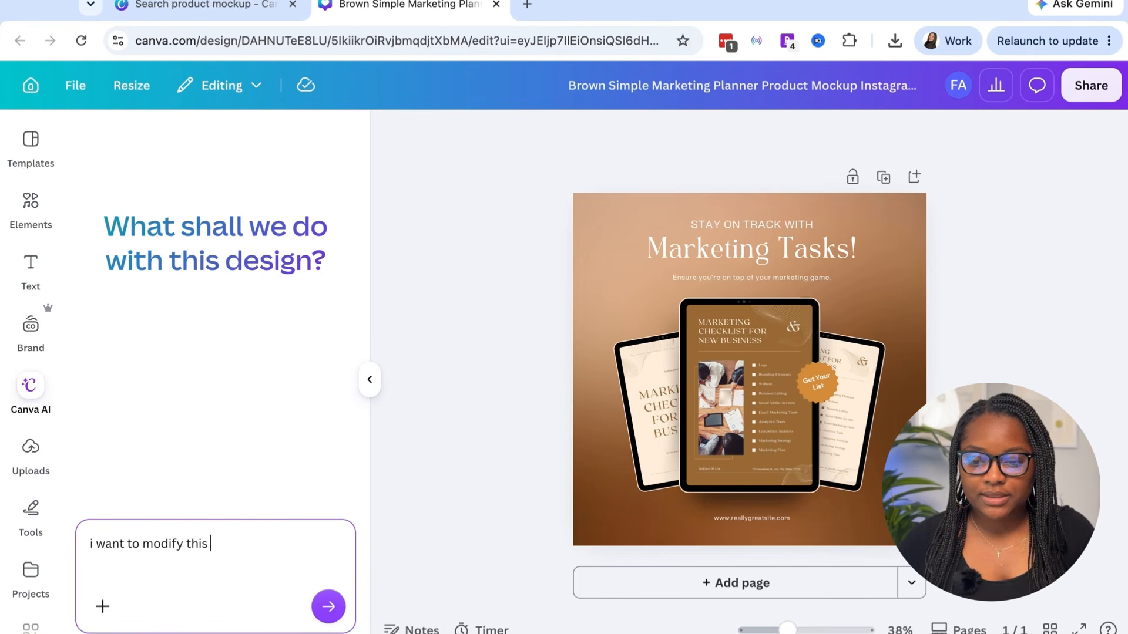
type("template to be an ebook mockup for th")
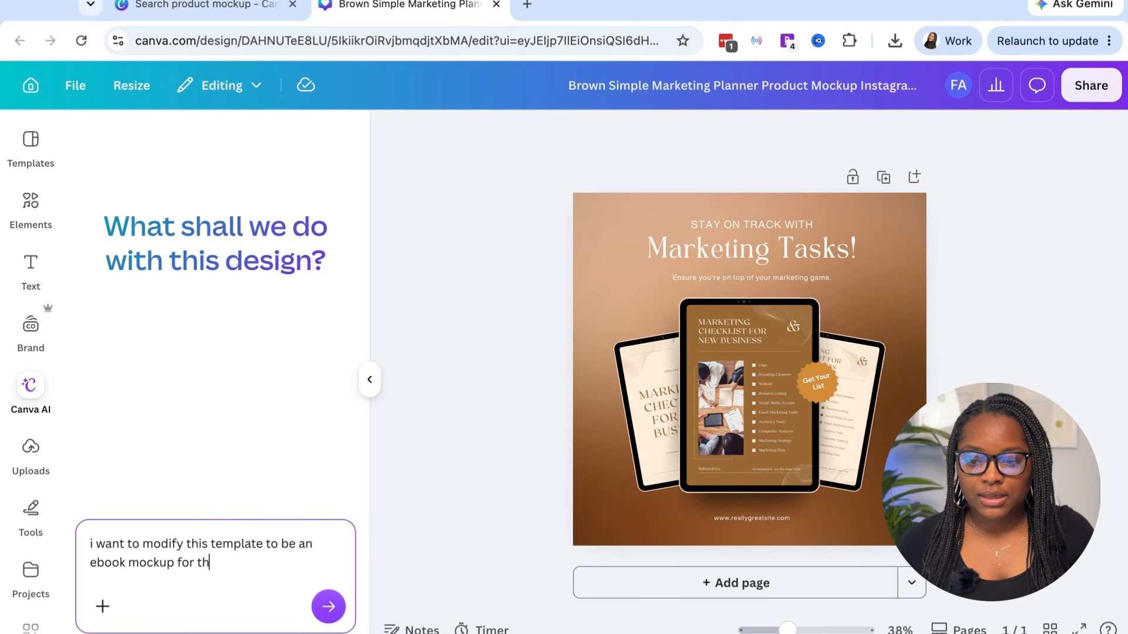
type("e files atta")
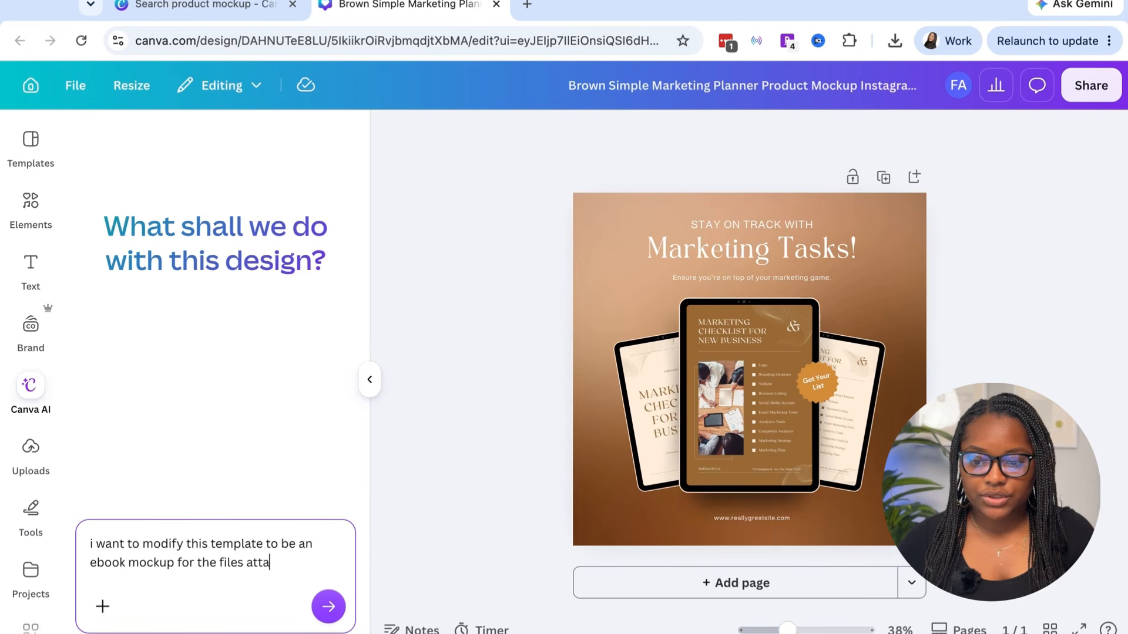
type("ched. please use them fo")
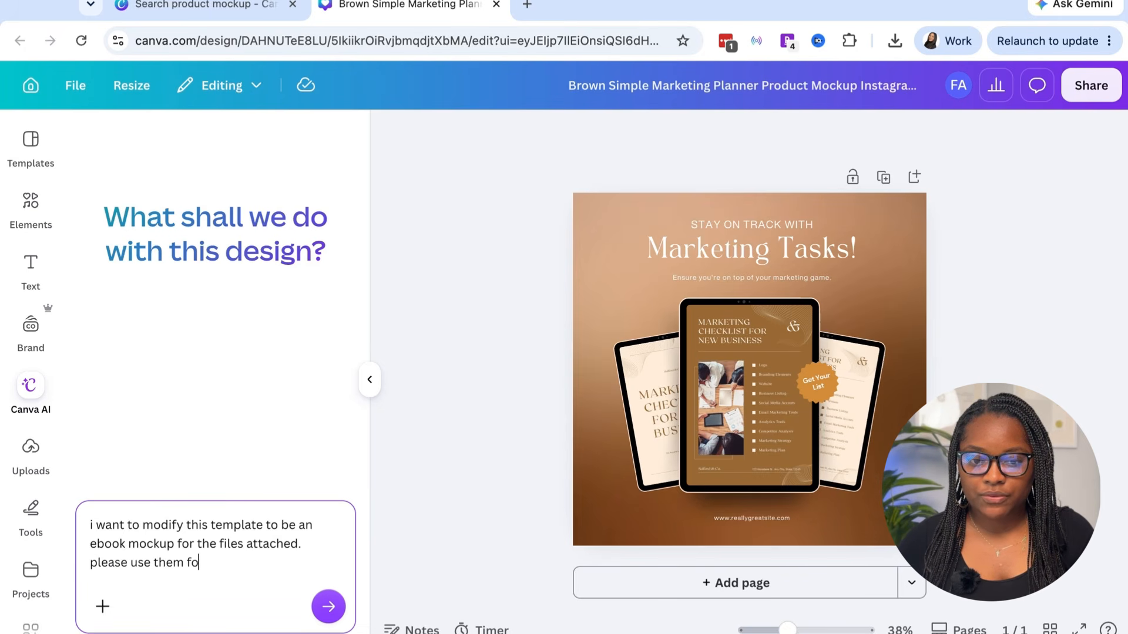
type("r the mockup emi")
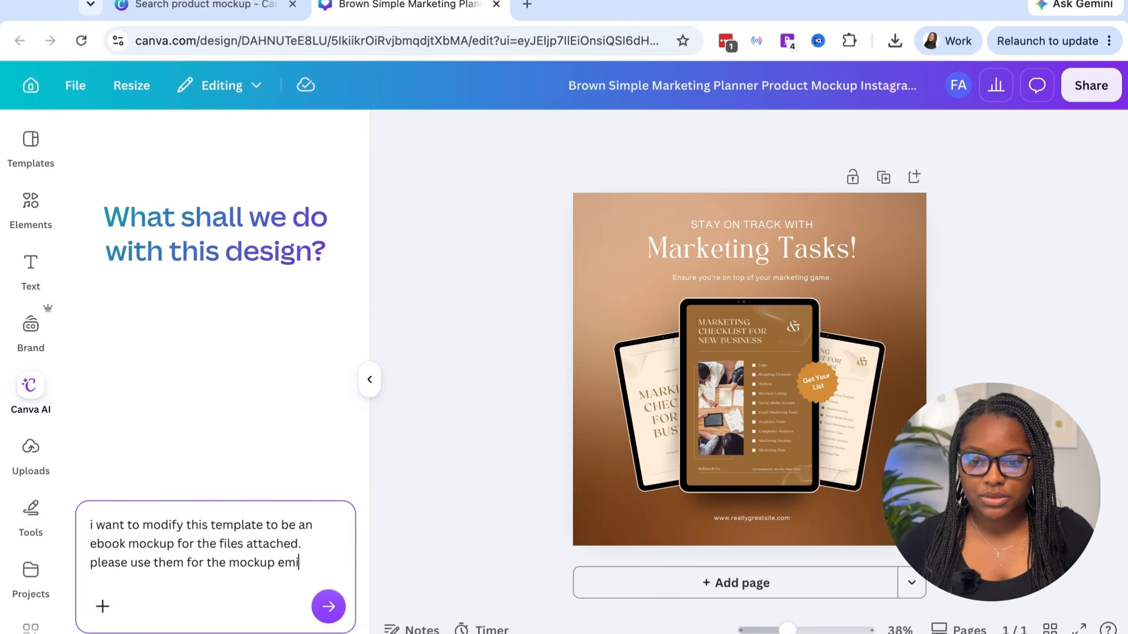
key("BackSpace")
key("BackSpace")
key("BackSpace")
type("image. it need")
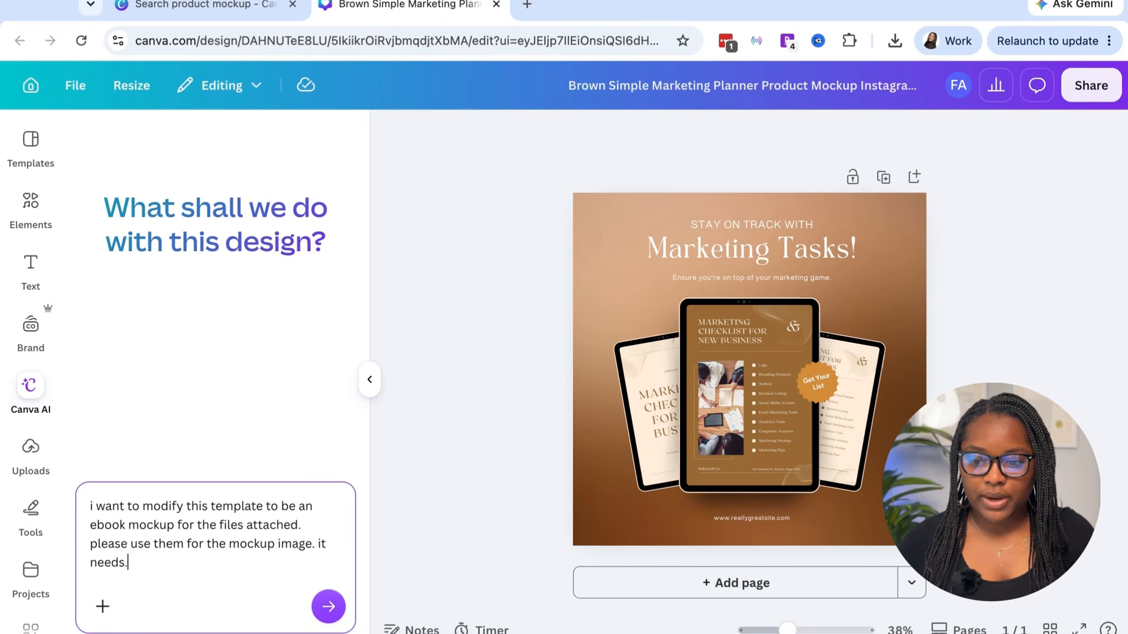
type("s a white backg")
- Upload the ebook page images as attachments to the mockup prompt and submit it to Canva AI
left_click(102, 607)
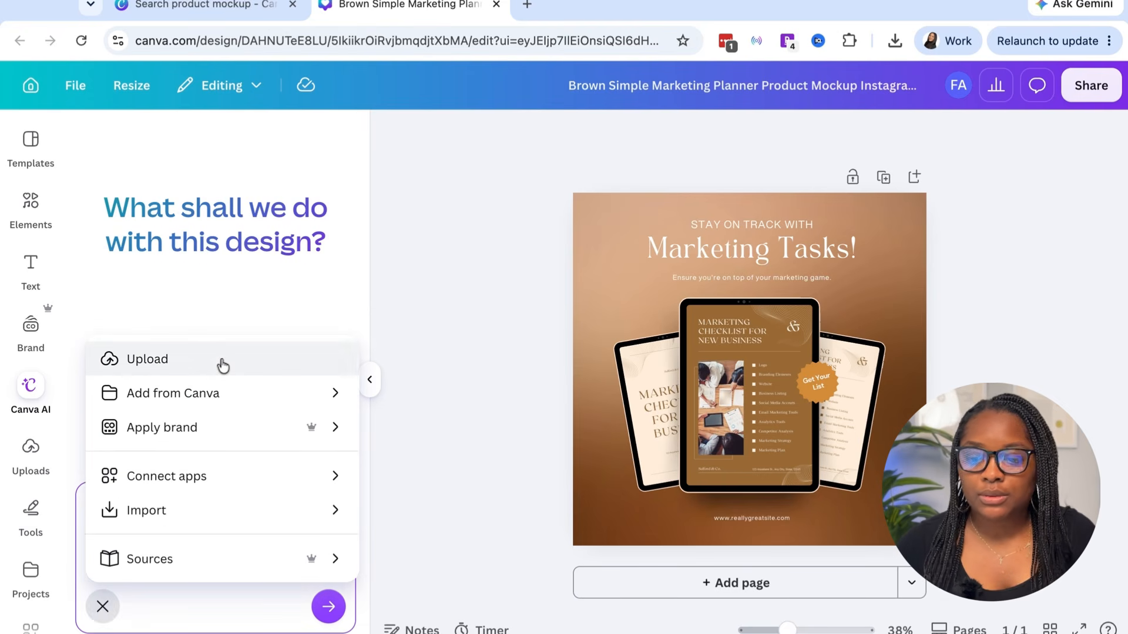
left_click(223, 366)
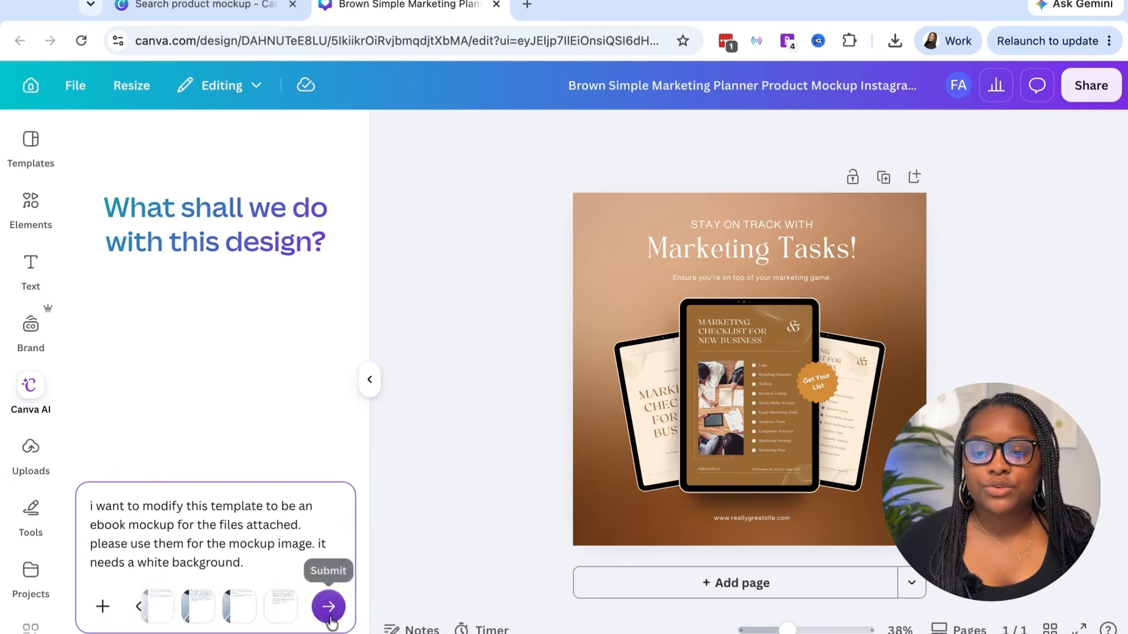
left_click(328, 606)
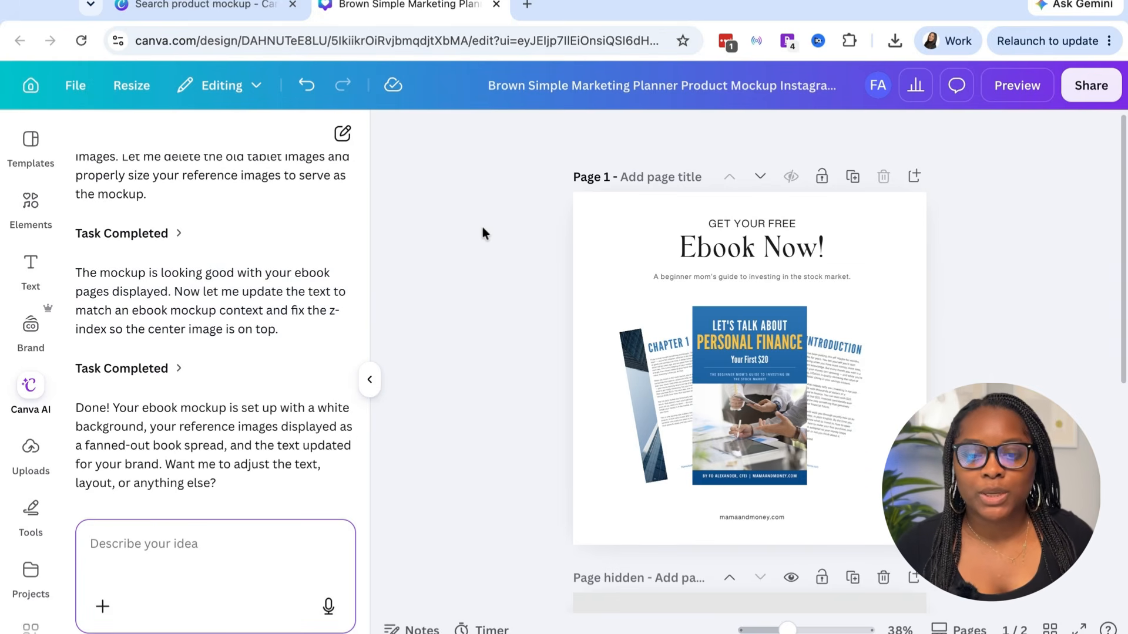
- Delete the heading texts above the ebook images and the website text below them on page 1
left_click_drag(476, 207, 887, 284)
key("Delete")
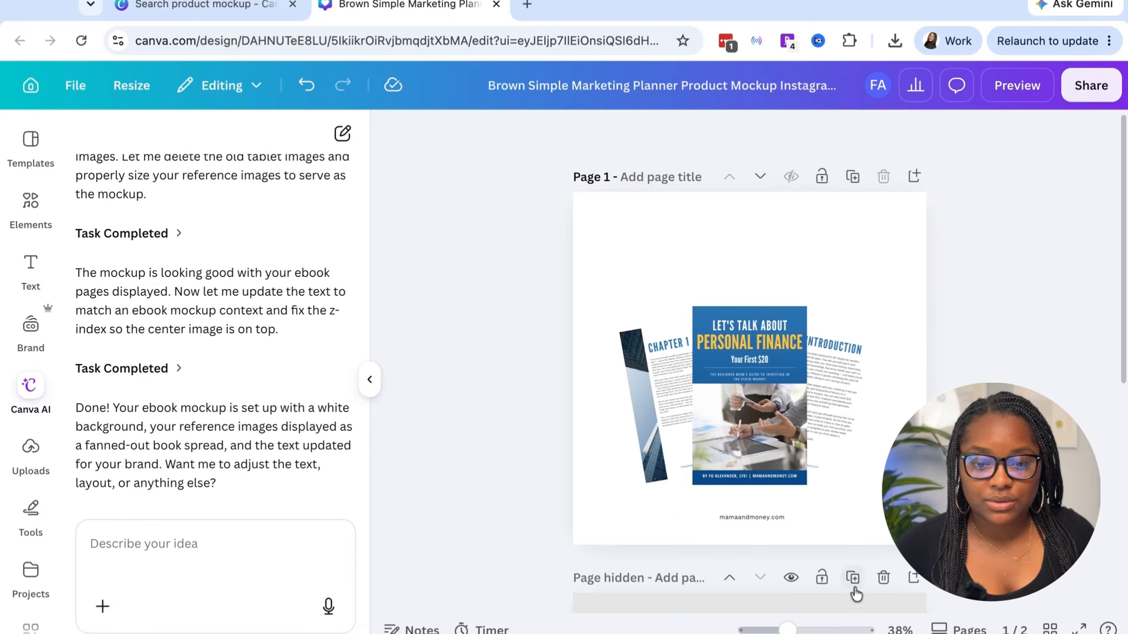
left_click_drag(717, 528, 871, 524)
key("Delete")
- Select the three ebook page images together, enlarge them to nearly the page width, and center them on page 1
left_click_drag(920, 482, 518, 282)
left_click_drag(880, 306, 945, 260)
left_click_drag(823, 352, 790, 347)
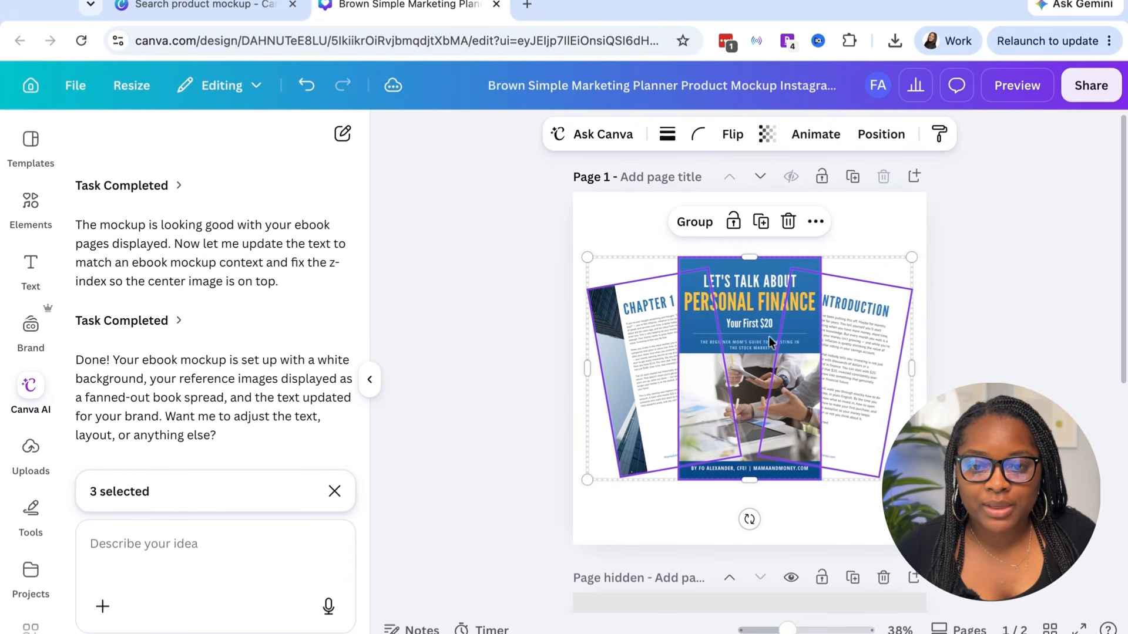
- Submit the request "i want to add a shadow to this images to make them look realistic" to Canva AI for the three selected images
left_click(260, 555)
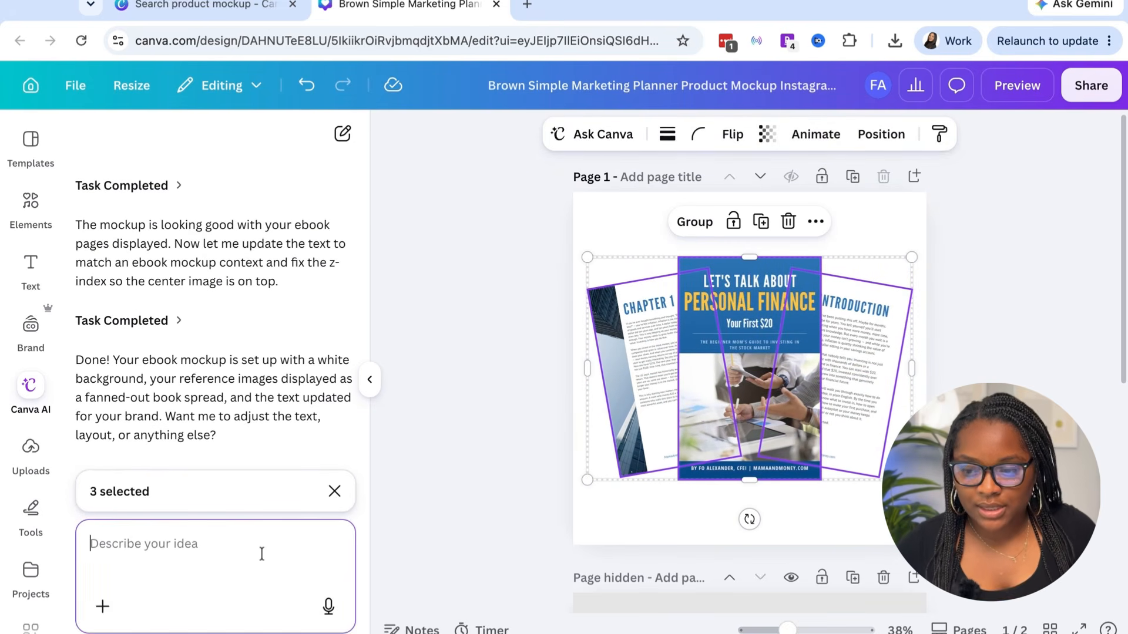
type("i want to add a show")
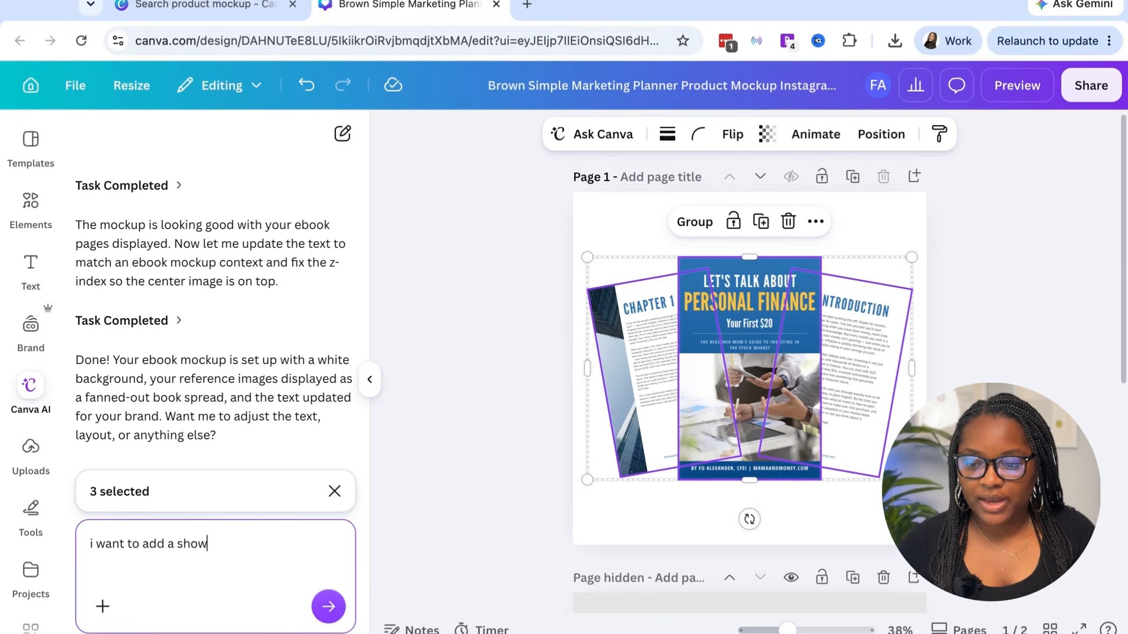
key("BackSpace")
type("adow to this images to make them look realistic")
key("Return")
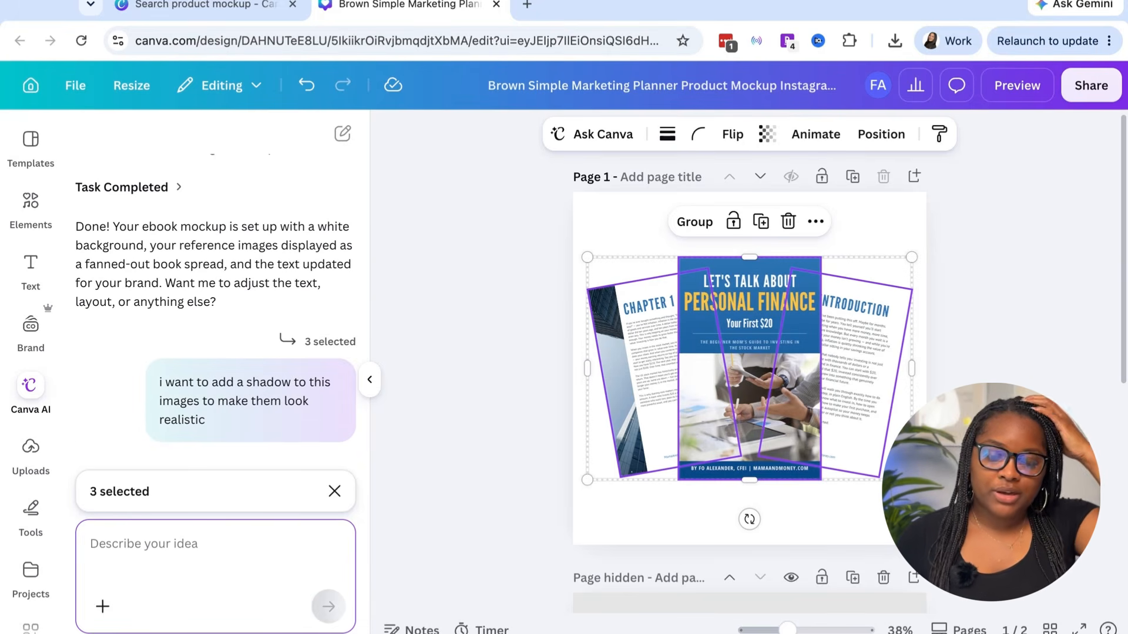